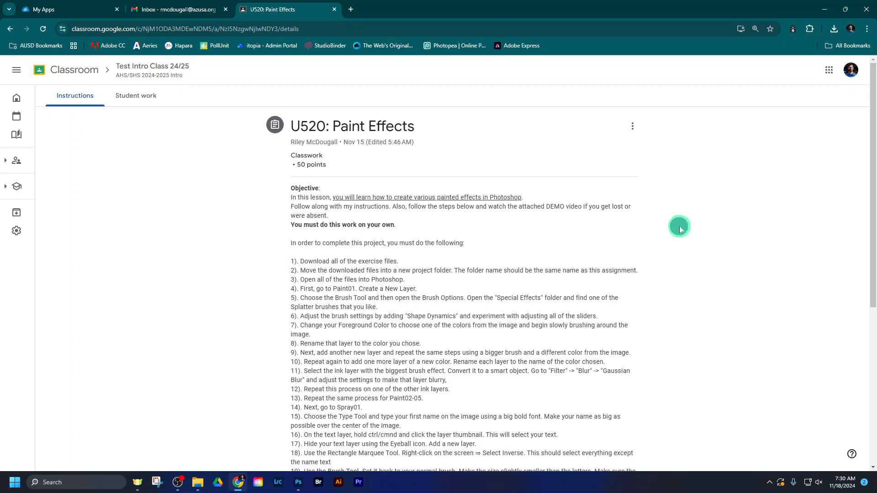
Review the U520: Paint Effects assignment instructions and both attached example images
scroll(679, 228, "down", 2)
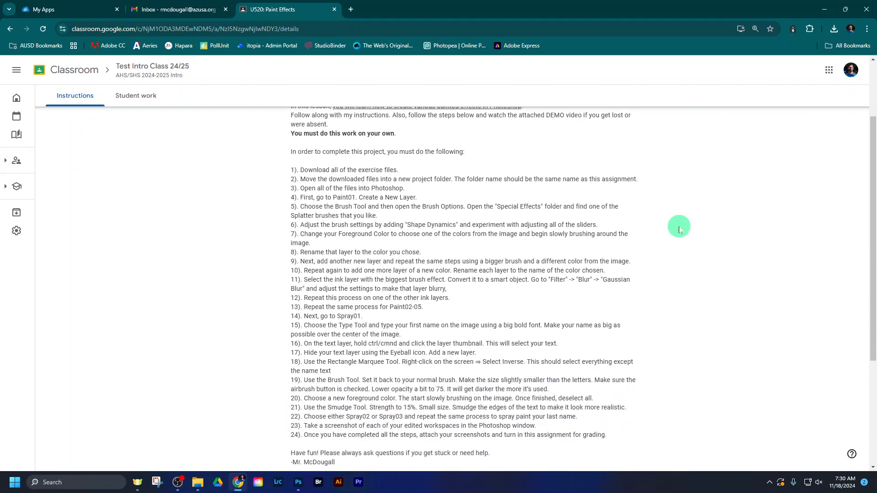
scroll(679, 228, "down", 4)
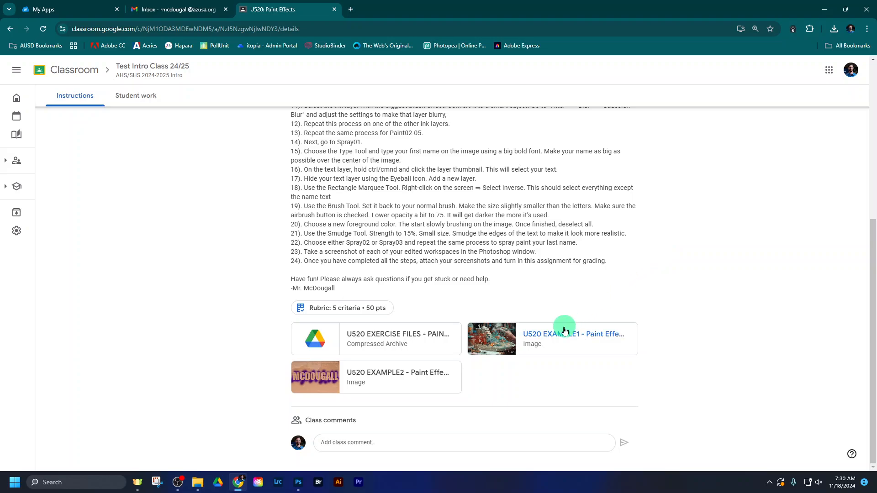
left_click(563, 330)
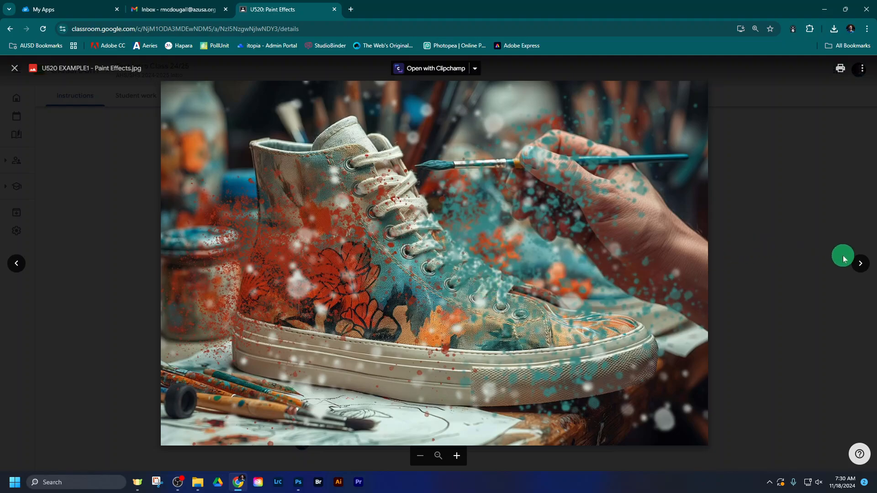
left_click(858, 264)
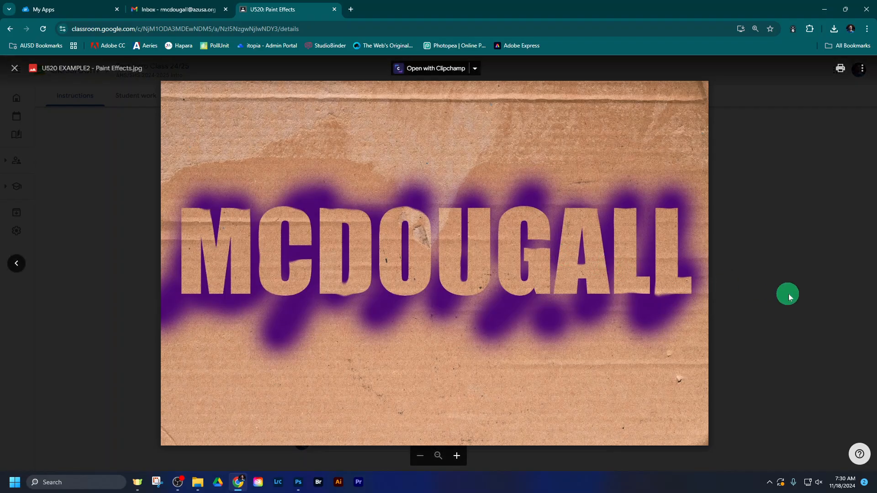
left_click(789, 295)
scroll(706, 274, "up", 10)
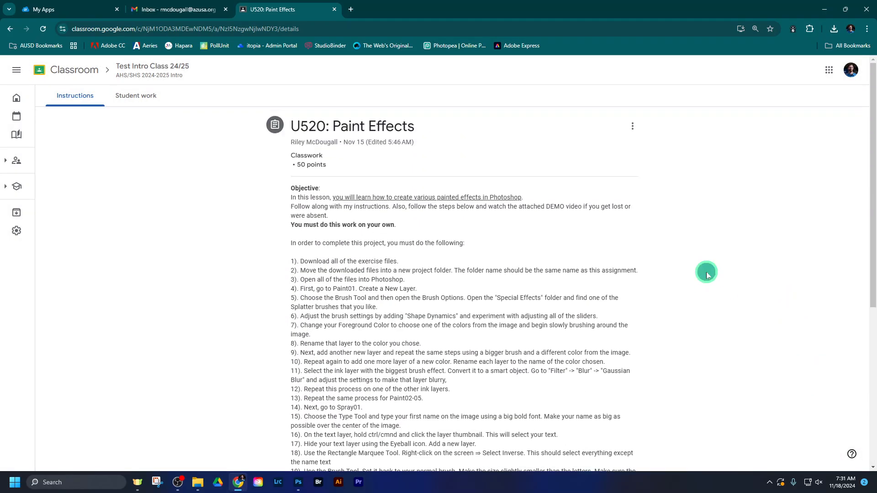
Switch to Photoshop, look through the Spray01, Spray02 and Spray03 images, and return to Paint01.jpg
left_click(298, 482)
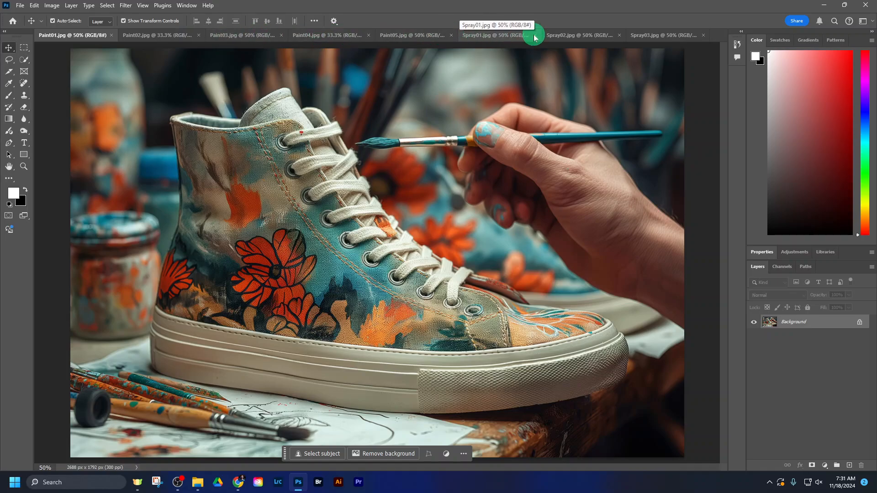
left_click(491, 35)
left_click(562, 35)
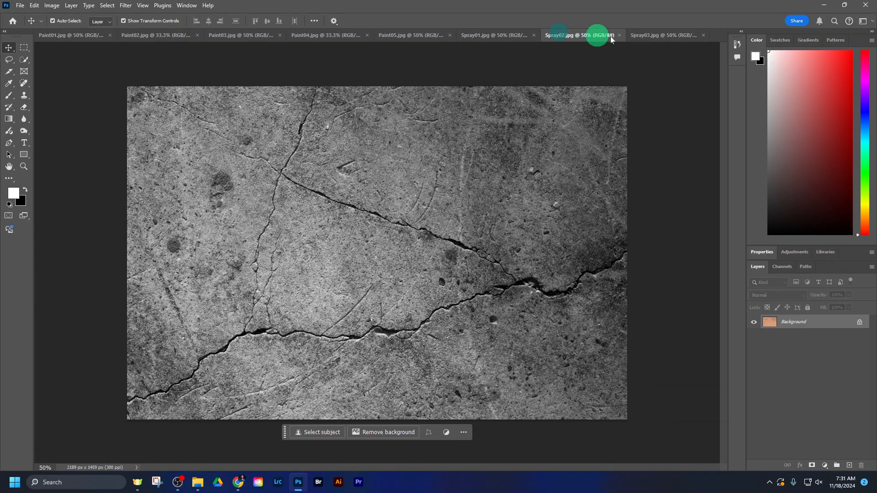
left_click(644, 36)
left_click(73, 36)
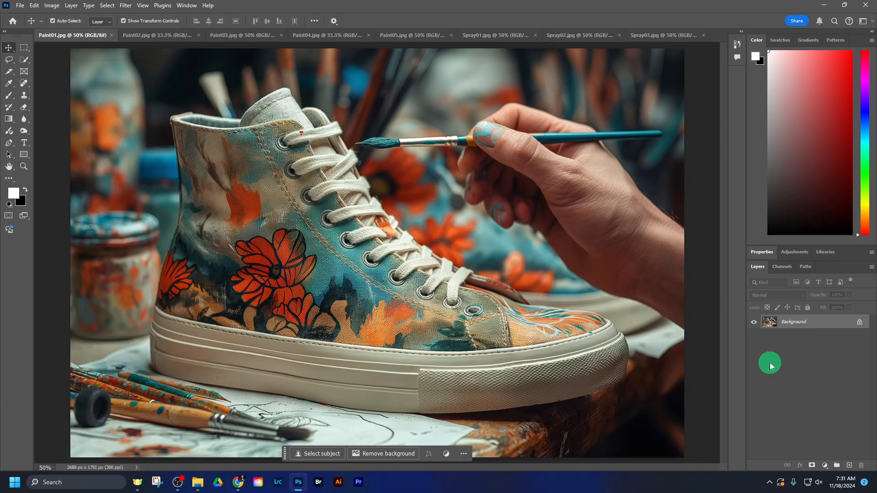
Add a new layer above the background in Paint01.jpg and activate the Brush tool
left_click(849, 467)
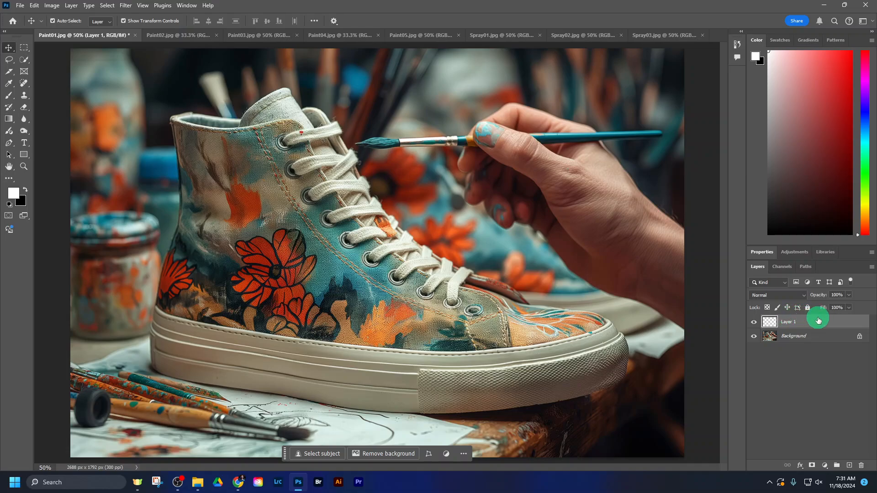
mouse_move(814, 334)
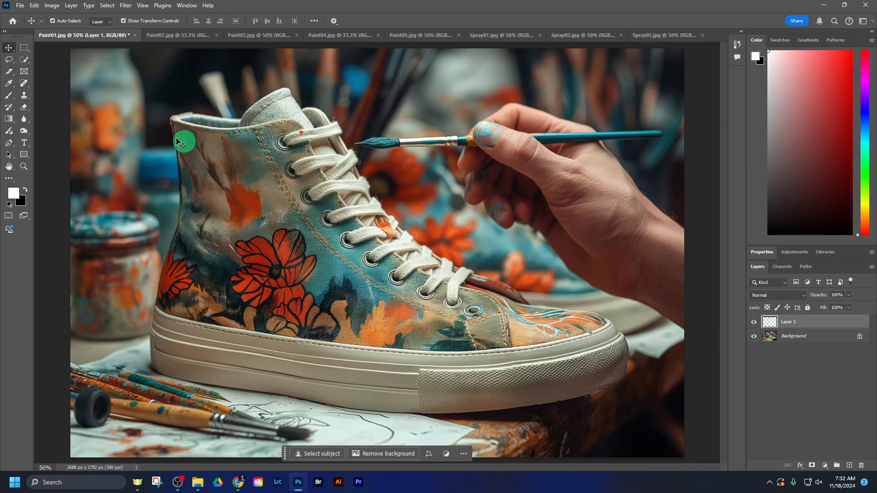
left_click(10, 98)
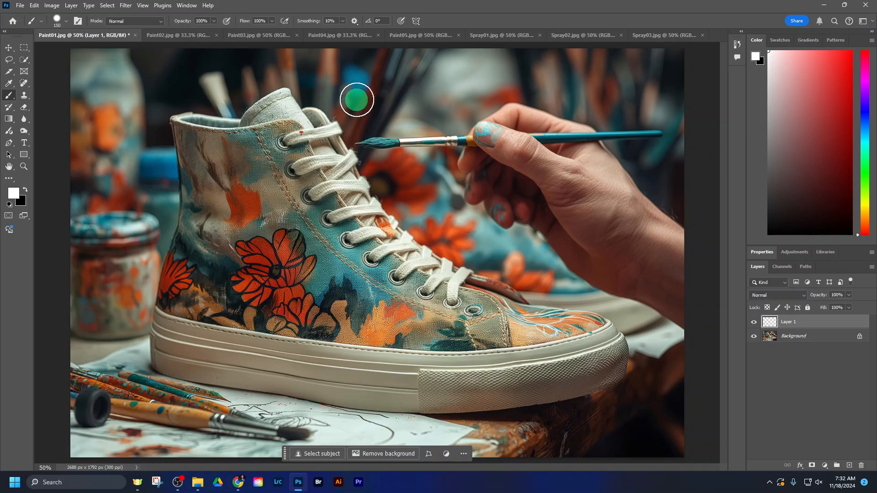
Paint a white trial stroke across the upper part of the shoe and undo it
left_click_drag(365, 95, 217, 184)
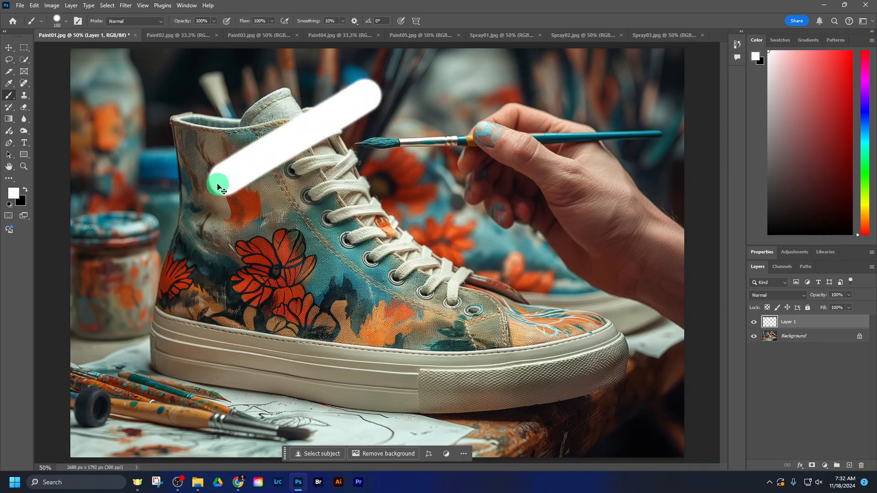
key("ctrl+z")
left_click(177, 482)
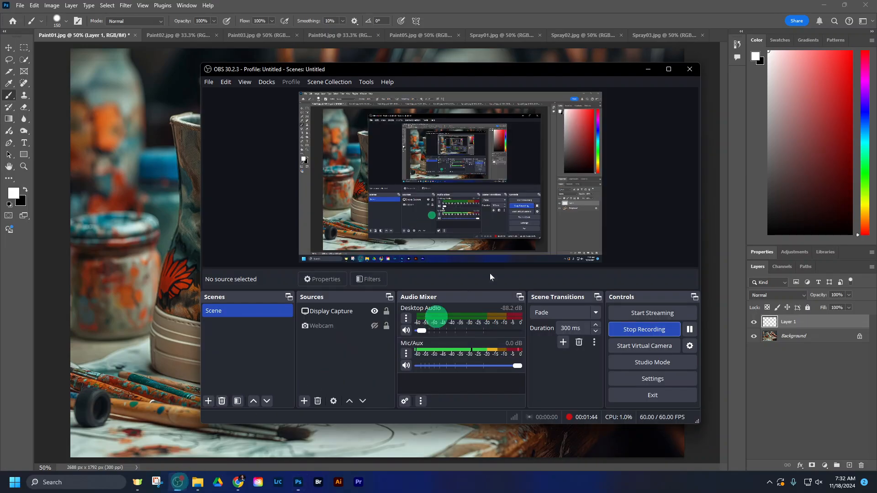
left_click(690, 329)
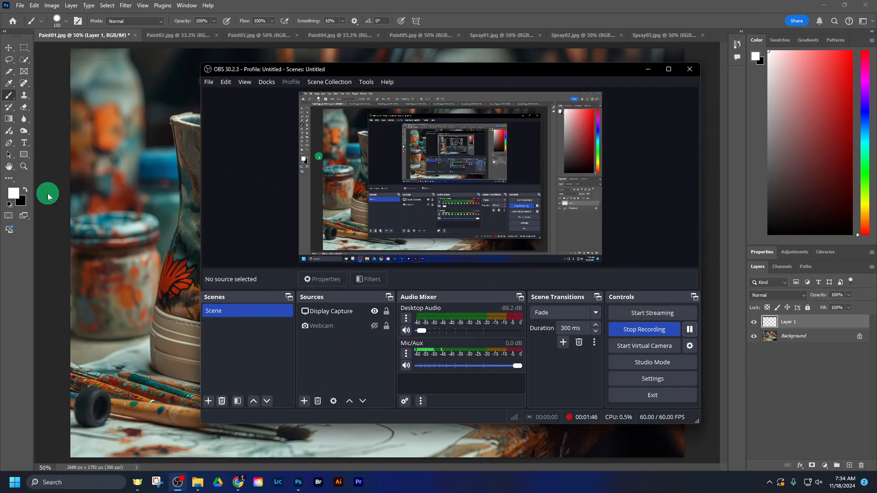
left_click(4, 283)
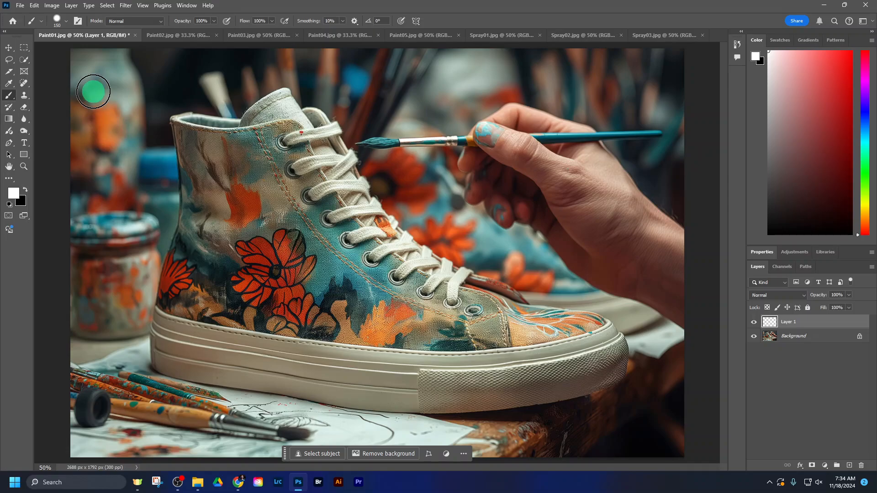
Choose the Kyle's Spatter Brushes - Supreme Spatter & Texture brush from the Special Effects Brushes
left_click(78, 21)
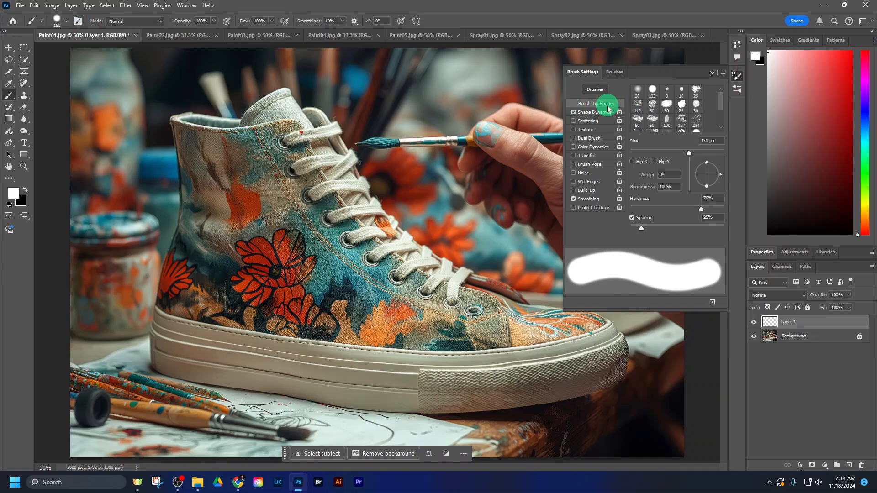
left_click(614, 73)
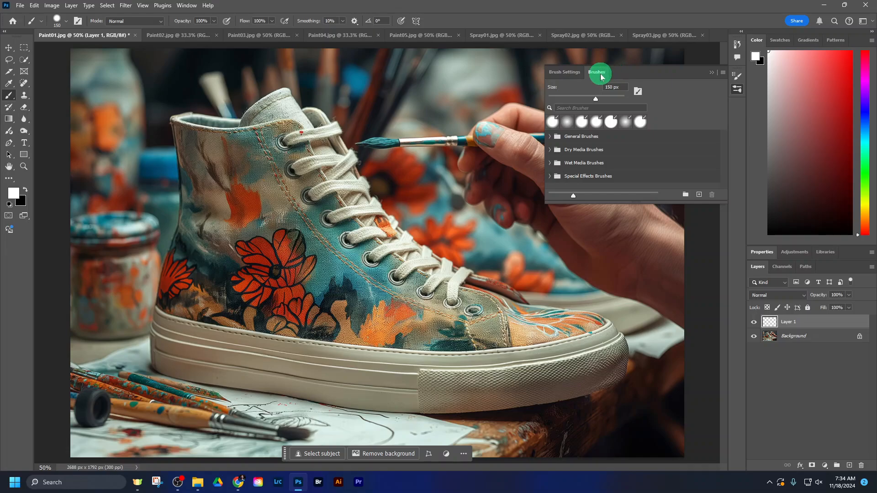
left_click(550, 136)
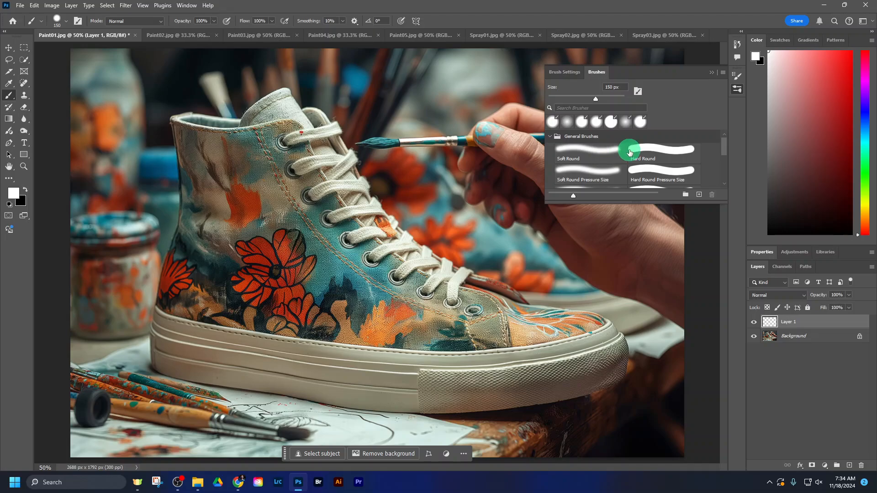
left_click(550, 136)
left_click(550, 149)
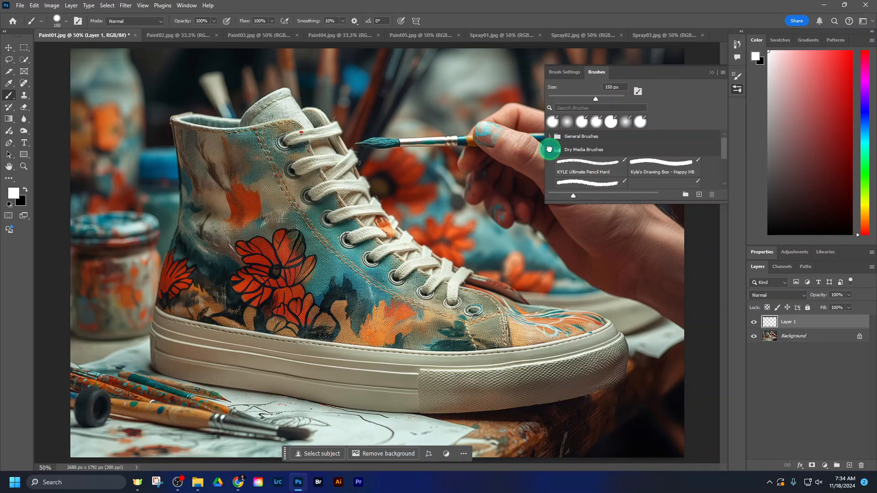
left_click(549, 150)
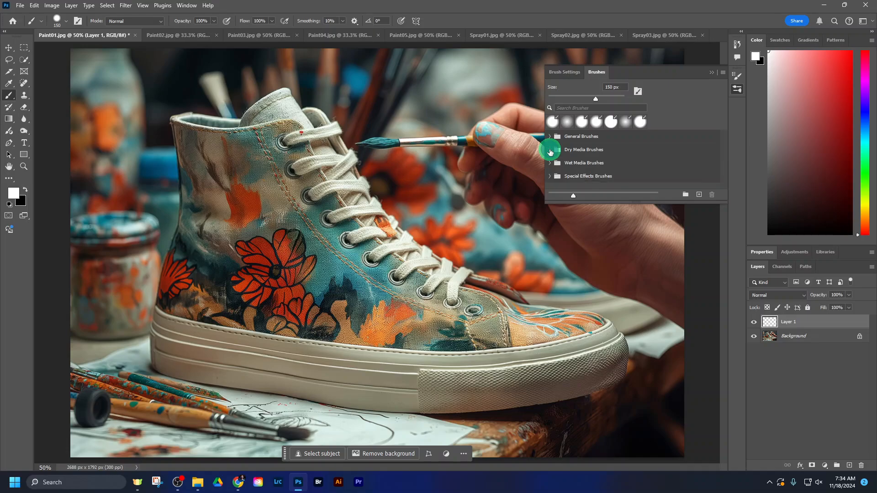
left_click(550, 178)
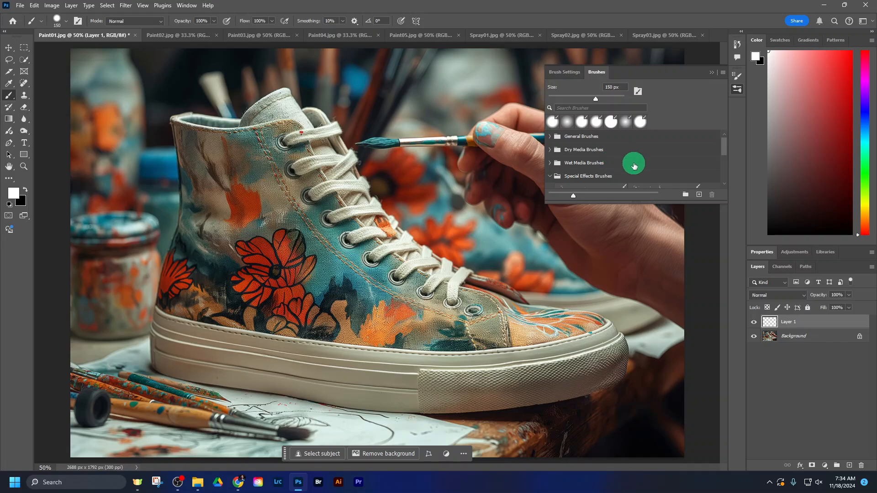
scroll(634, 166, "down", 2)
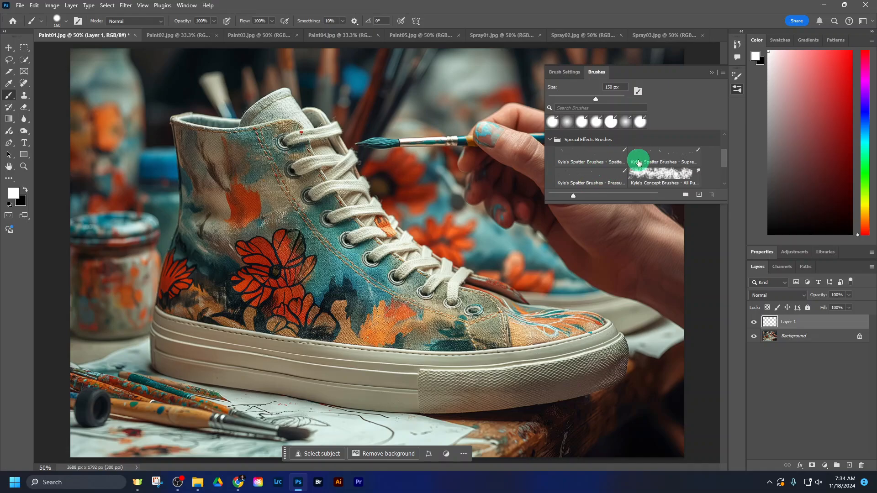
left_click(655, 156)
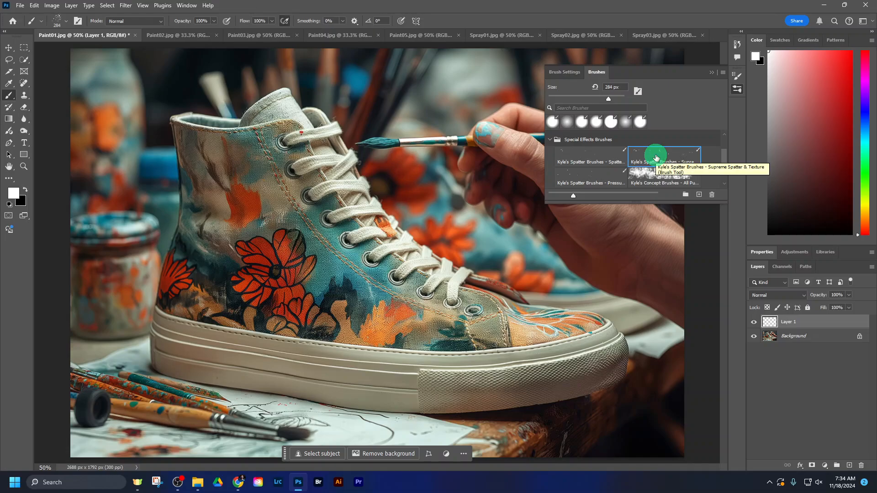
Adjust the brush's Shape Dynamics to 56% size jitter, 3% minimum diameter, 43% angle jitter and 35% roundness jitter
left_click(566, 74)
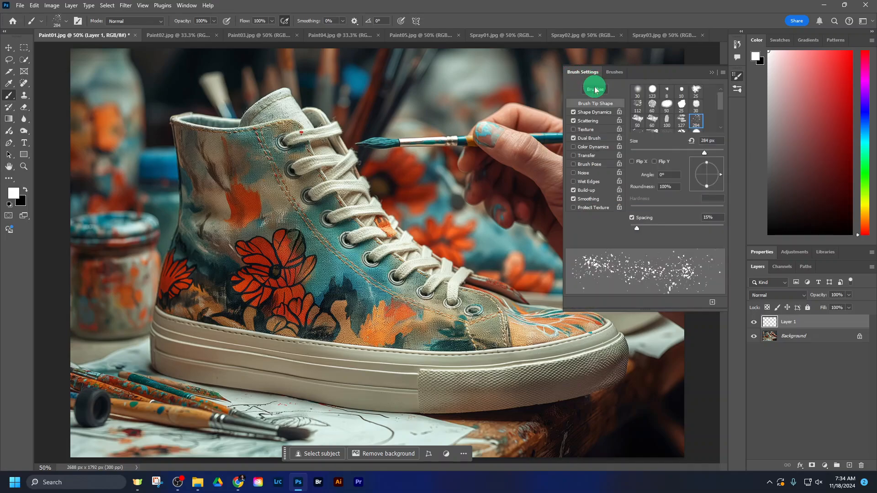
left_click(599, 114)
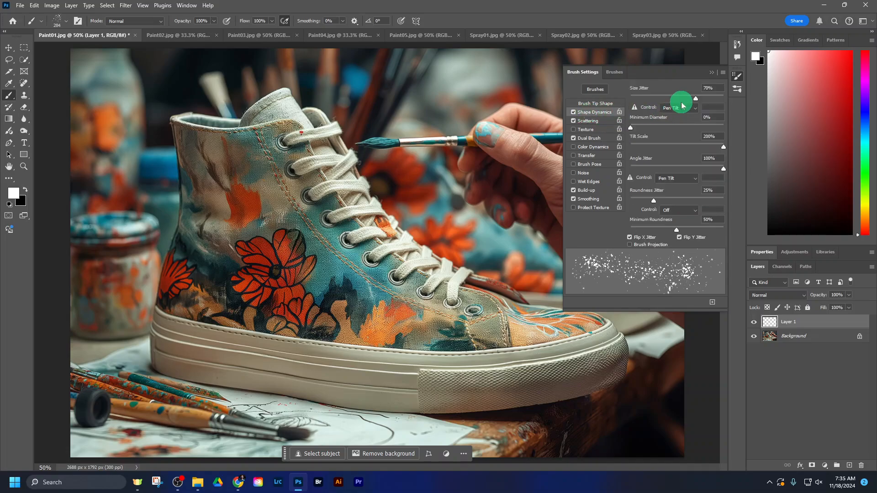
mouse_move(694, 98)
left_mouse_down()
mouse_move(652, 94)
mouse_move(679, 99)
left_mouse_up()
mouse_move(630, 128)
left_mouse_down()
mouse_move(647, 128)
mouse_move(633, 128)
left_mouse_up()
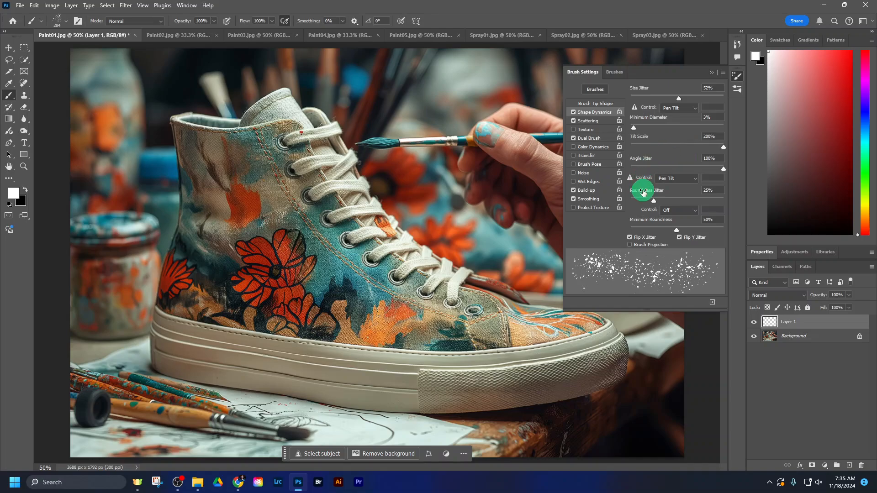
mouse_move(654, 201)
left_mouse_down()
mouse_move(674, 202)
mouse_move(656, 200)
left_mouse_up()
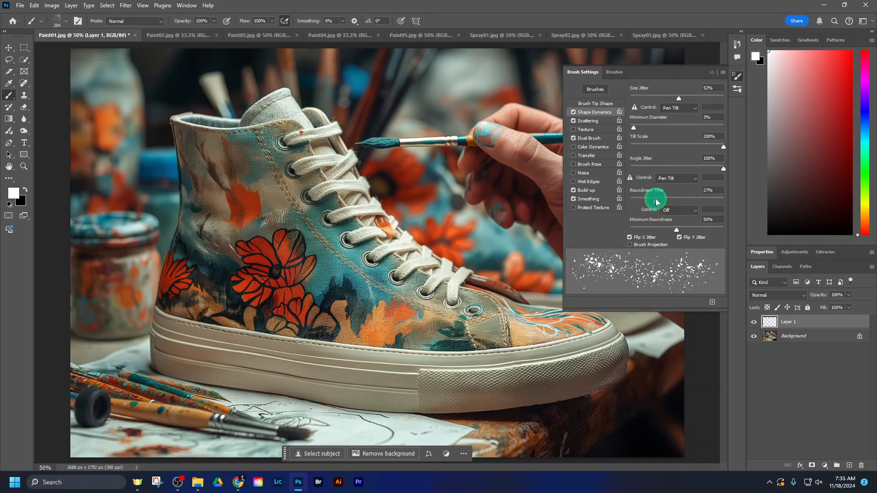
left_click_drag(653, 166, 671, 167)
left_click_drag(669, 95, 683, 95)
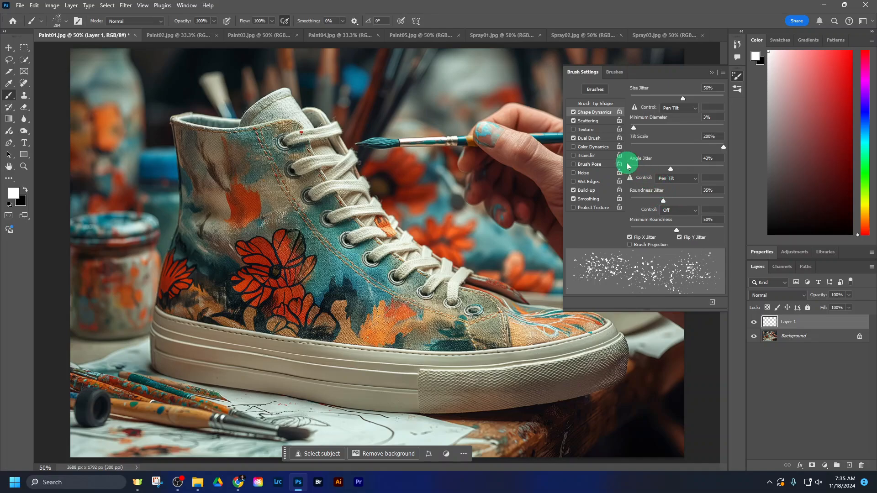
Adjust the brush's Scattering to 260% scatter, a count of 4 and 12% count jitter
left_click(589, 120)
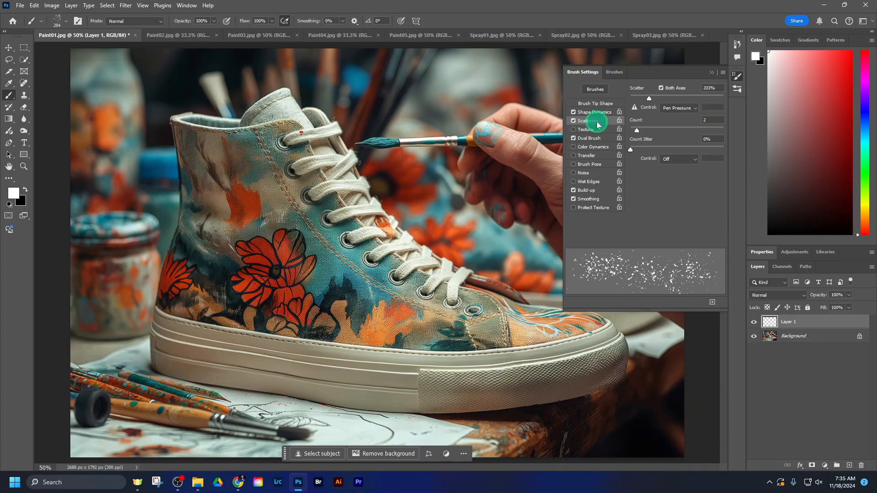
left_click_drag(649, 98, 664, 99)
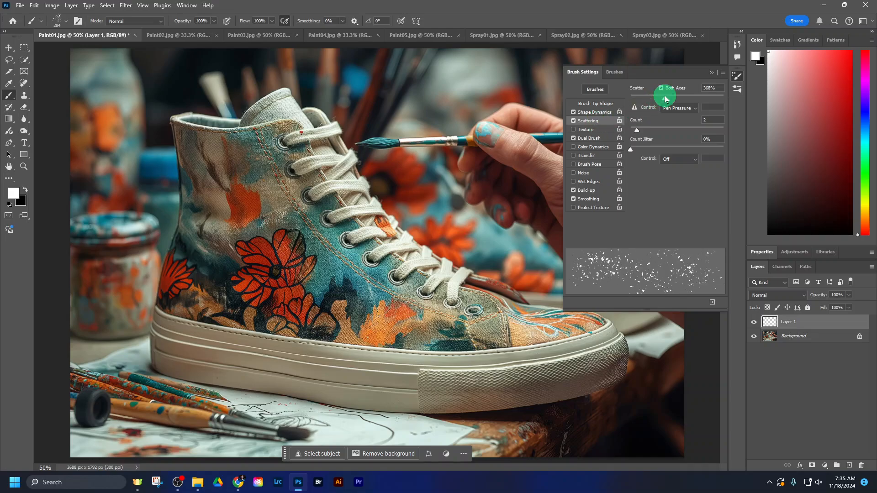
left_click_drag(636, 130, 649, 132)
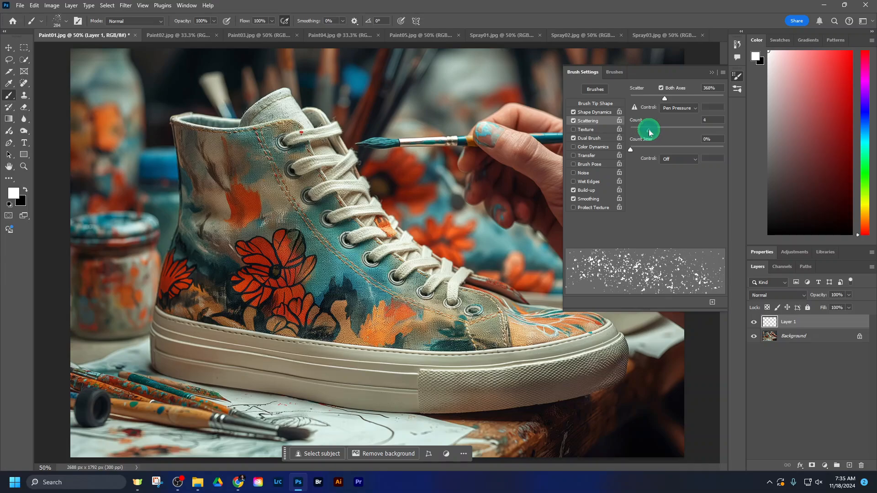
left_click(652, 147)
left_click(642, 146)
left_click(666, 130)
left_click(673, 96)
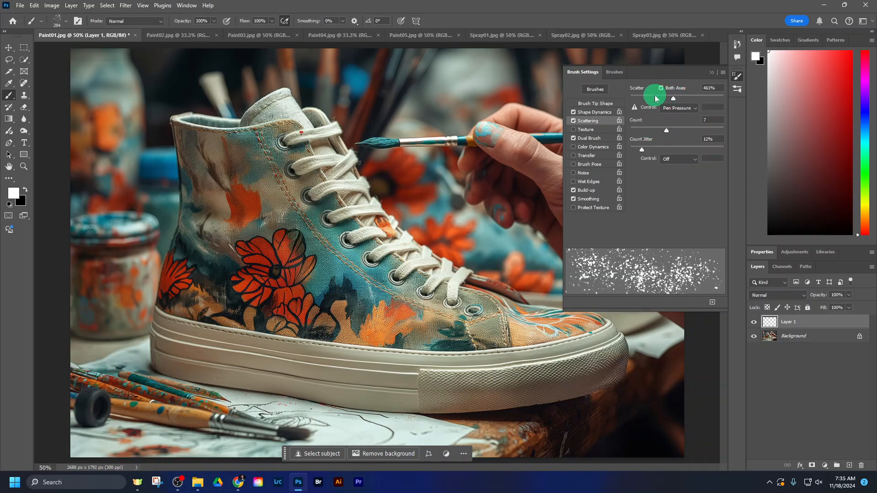
left_click(655, 96)
left_click(650, 128)
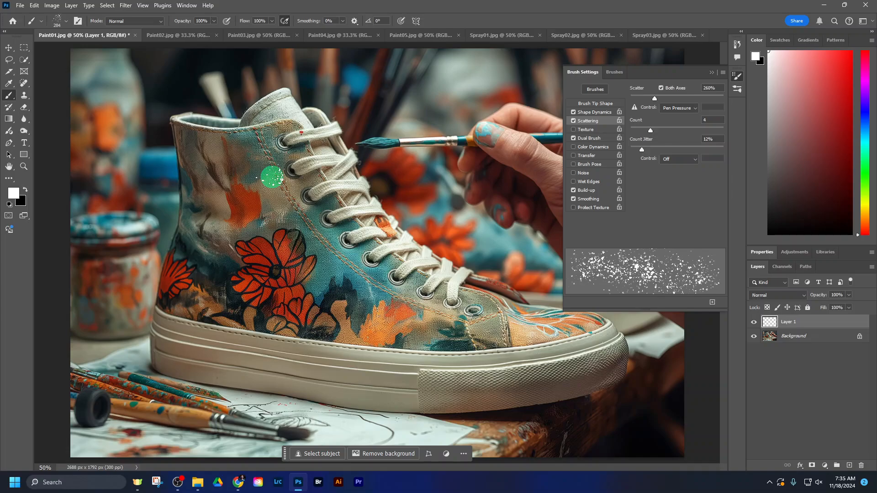
Enlarge the spatter brush to 800 px over the shoe
left_click_drag(272, 177, 271, 177)
key("bracketright")
key("bracketleft")
key("bracketleft")
key("bracketleft")
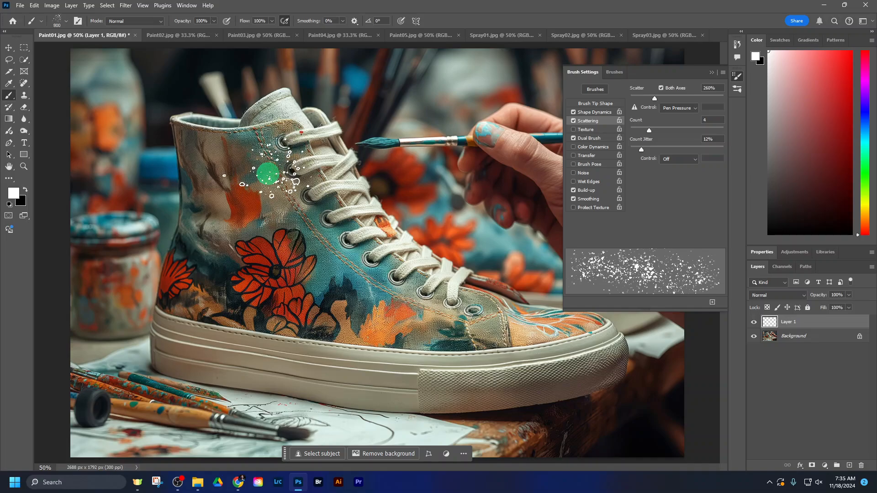
Set the foreground color to the orange #d9613f sampled from the flower on the shoe
left_click(14, 195)
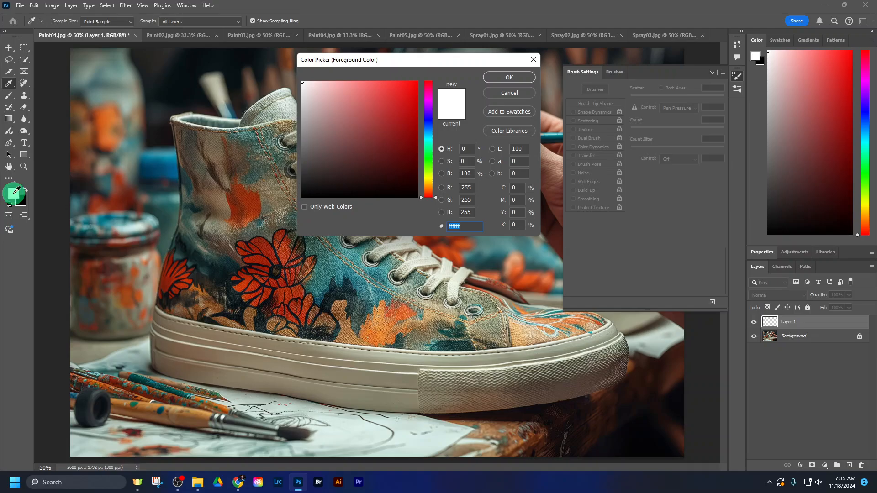
left_click_drag(426, 55, 553, 52)
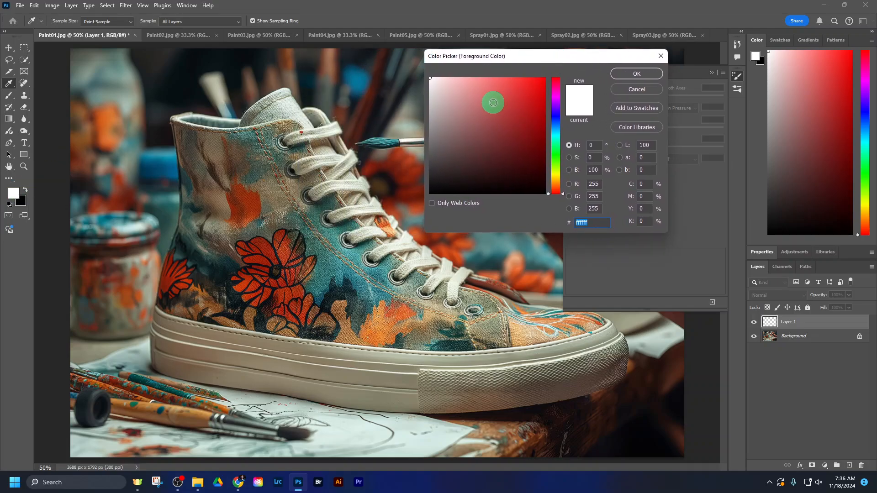
left_click_drag(493, 102, 556, 132)
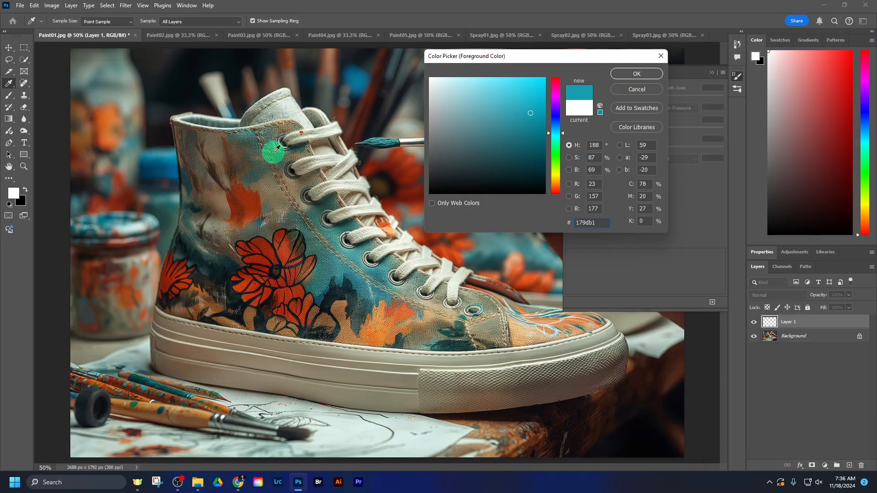
left_click(253, 198)
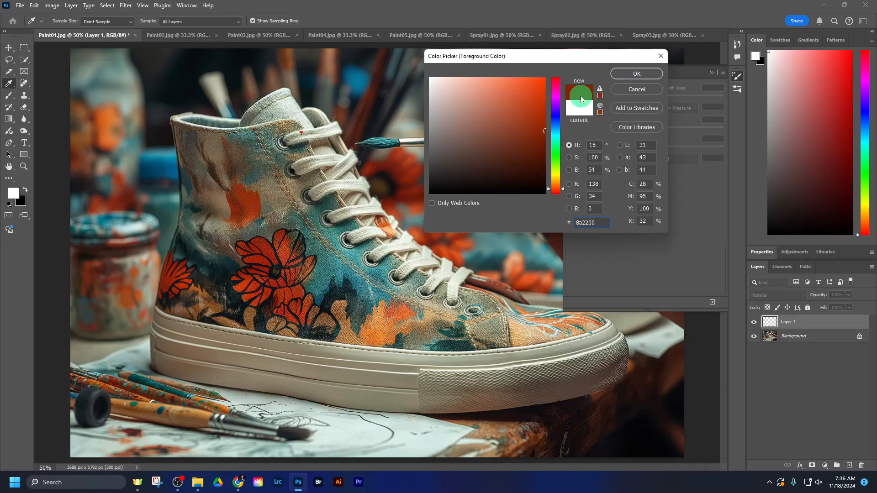
left_click(405, 310)
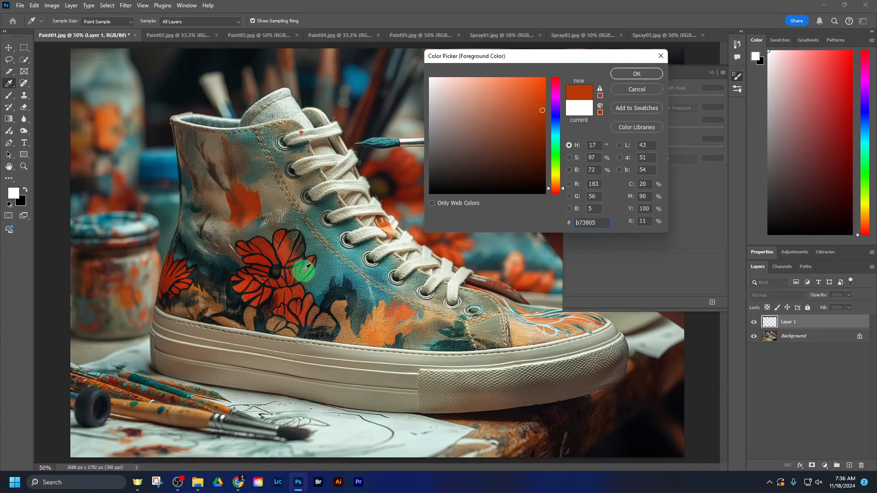
left_click(286, 256)
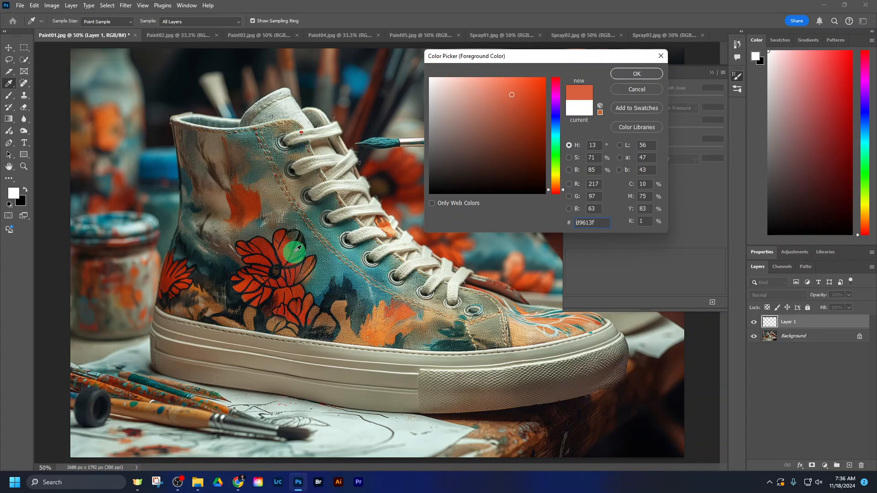
left_click(636, 74)
Paint orange splatter over the flowers, heel and paint jar and up past the ankle, shrinking the brush to 250 px
key("b")
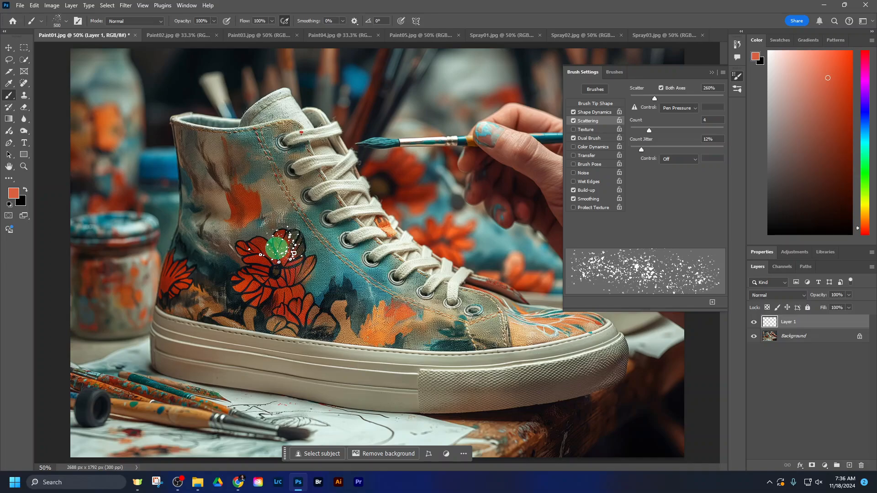
mouse_move(280, 247)
left_mouse_down()
mouse_move(223, 227)
mouse_move(279, 251)
left_mouse_up()
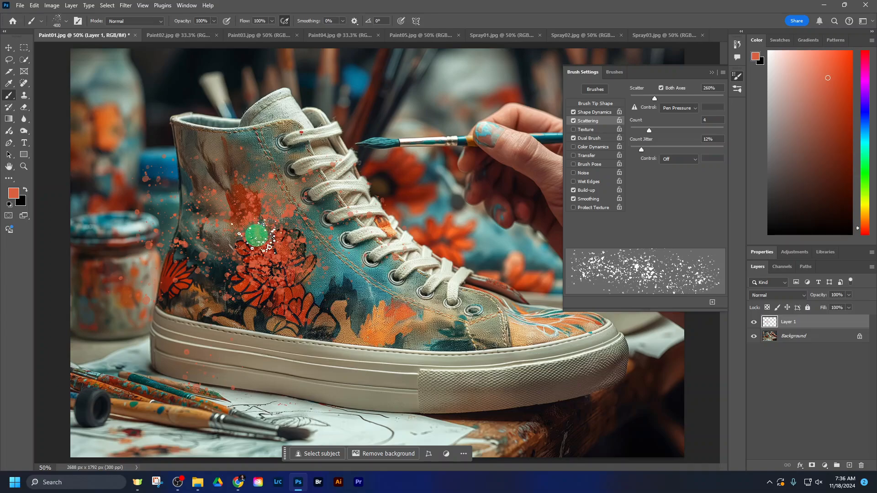
left_click_drag(218, 233, 141, 216)
key("[")
key("[")
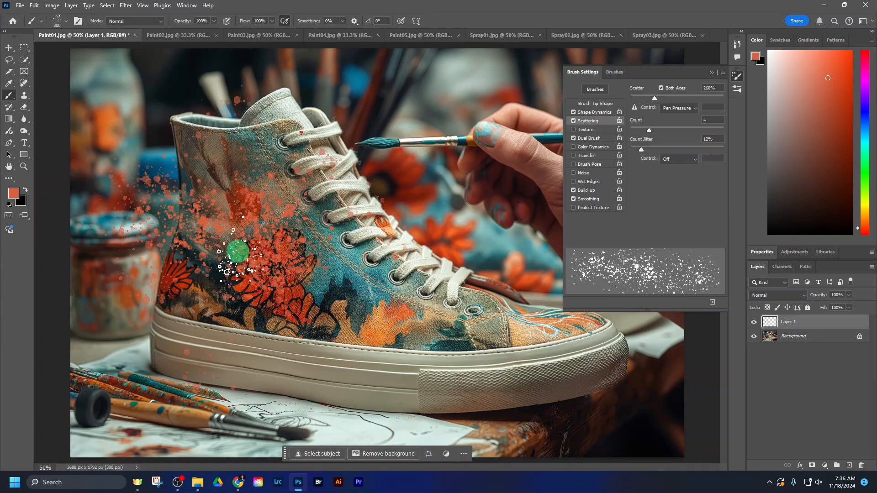
mouse_move(245, 252)
left_mouse_down()
mouse_move(160, 258)
mouse_move(237, 270)
mouse_move(117, 307)
mouse_move(239, 284)
mouse_move(111, 210)
mouse_move(251, 261)
mouse_move(151, 217)
left_mouse_up()
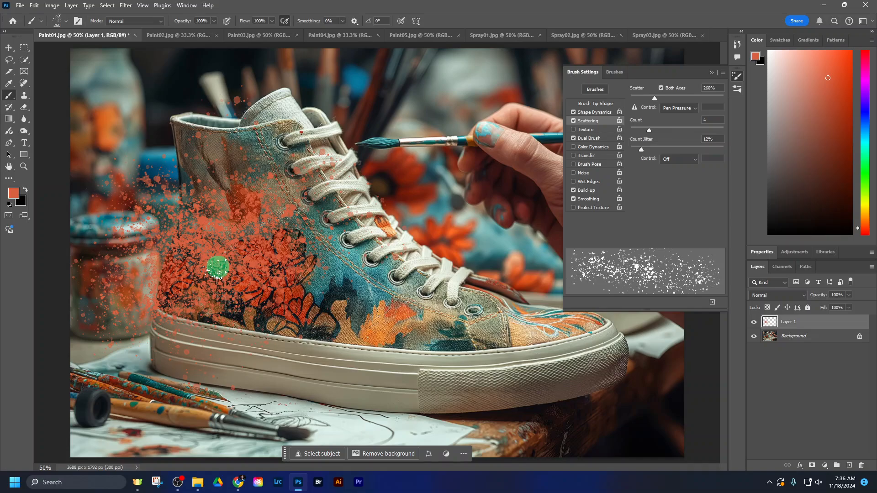
left_click_drag(195, 181, 130, 82)
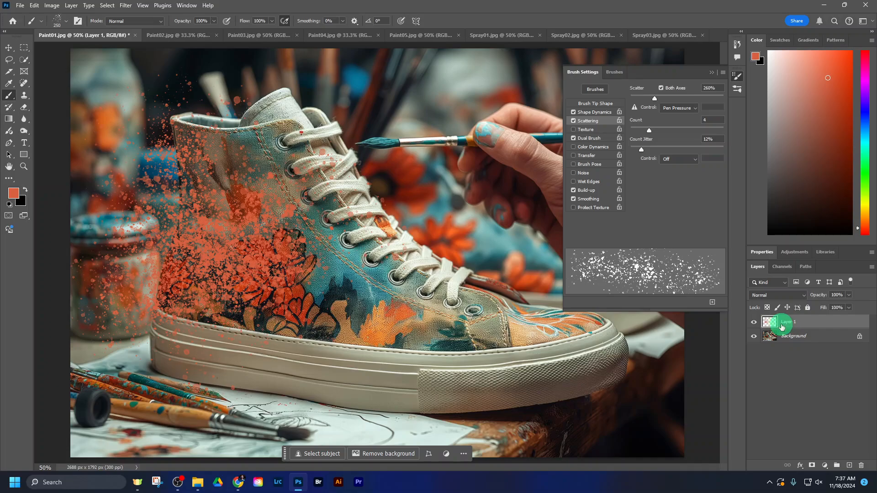
Compare the photo with and without the splatter layer, and rename that layer Orange
left_click(753, 323)
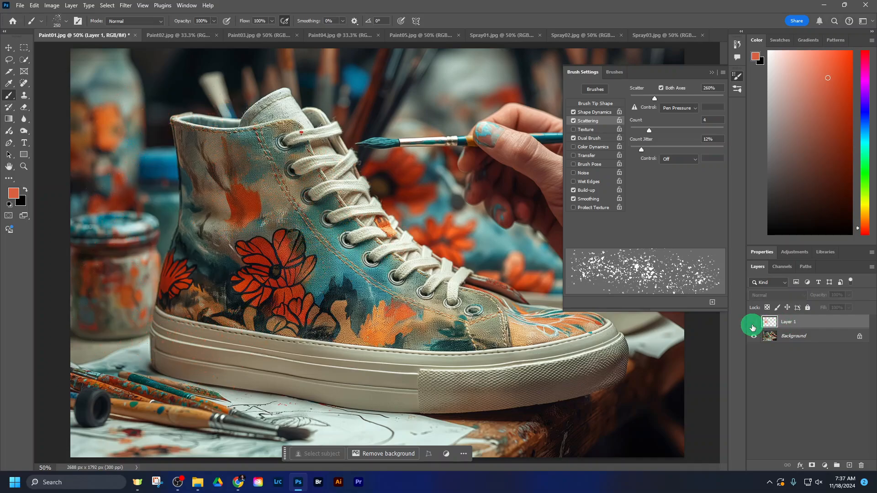
left_click(752, 327)
left_click(753, 328)
left_click(753, 327)
left_click(791, 325)
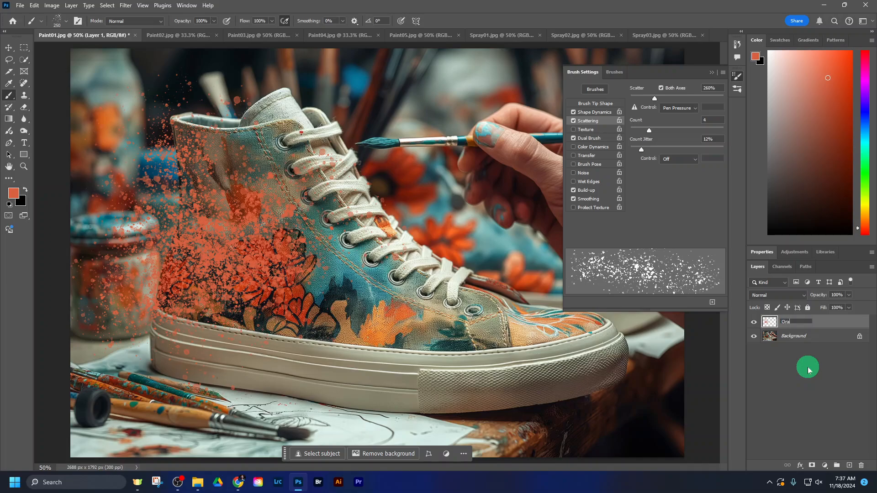
key("Return")
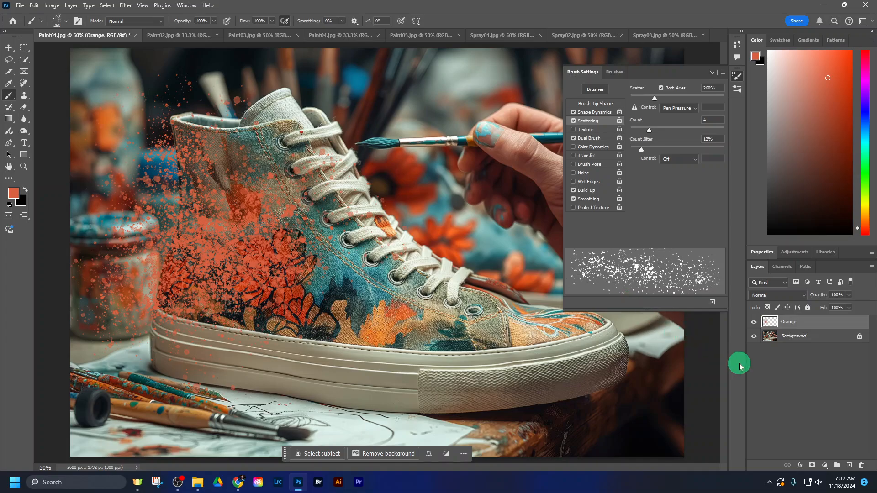
Add a new layer above Orange and raise the brush's Scattering to 632% scatter with a count of 7
left_click(849, 465)
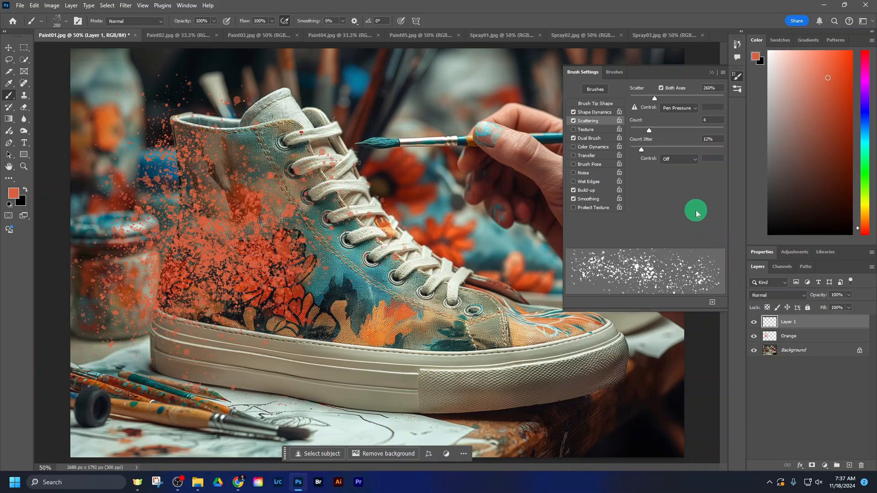
left_click(591, 112)
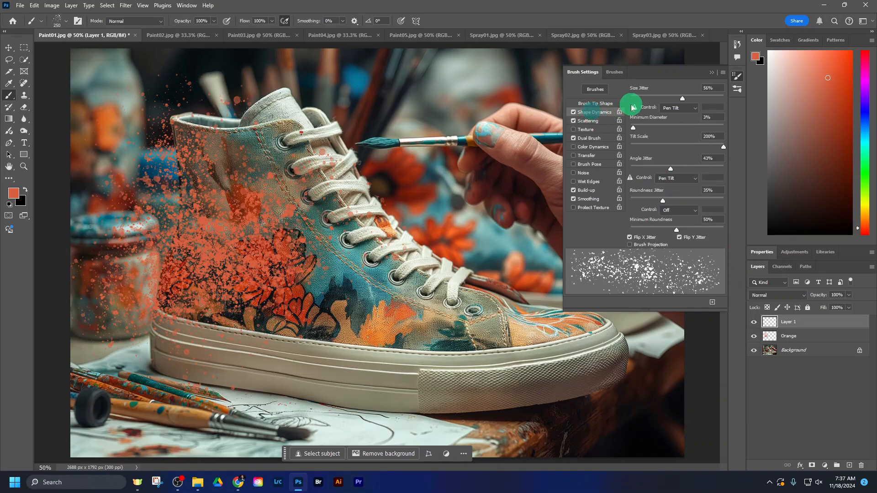
left_click_drag(667, 98, 689, 99)
left_click(592, 120)
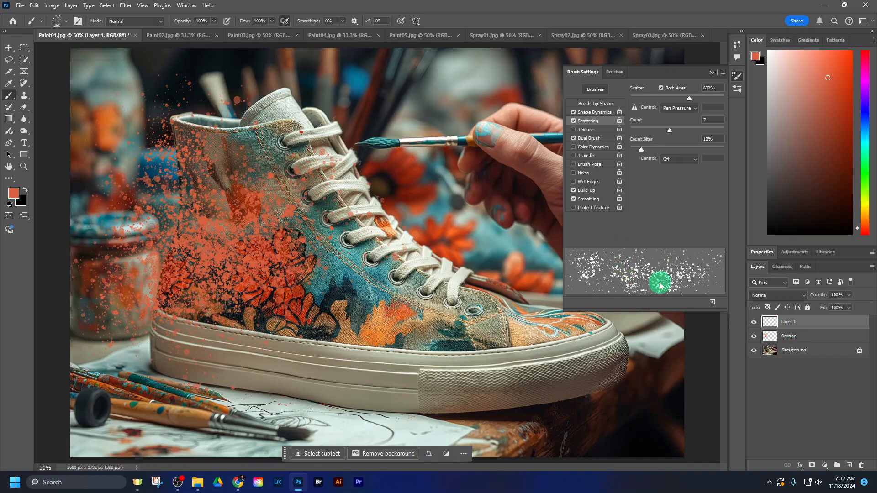
Set the foreground color to the teal #42807d sampled from the shoe's canvas near the lace eyelets
left_click(15, 197)
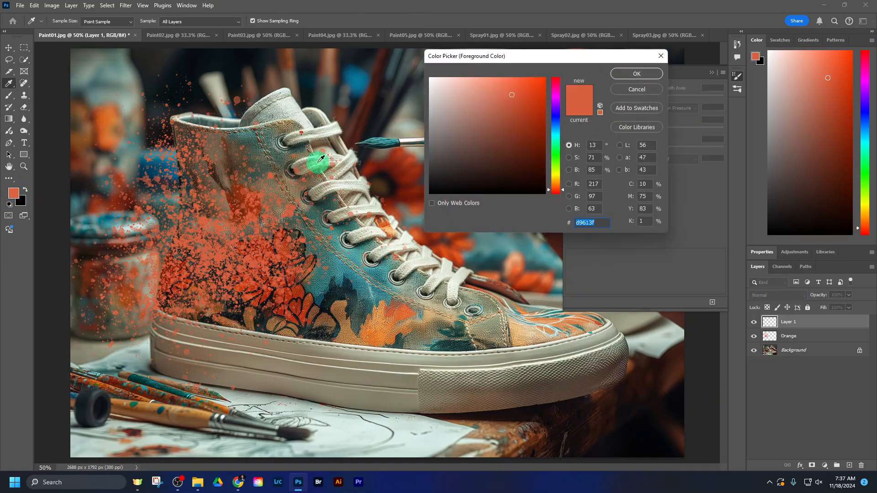
left_click(365, 242)
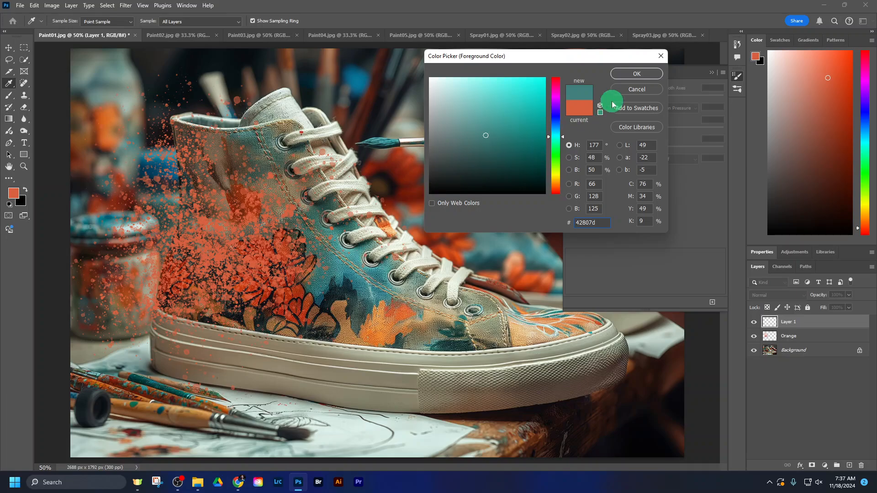
left_click(637, 73)
Paint teal splatter over the laces, hand, background and sole with a 500 px brush, reducing its scatter to 402%
key("b")
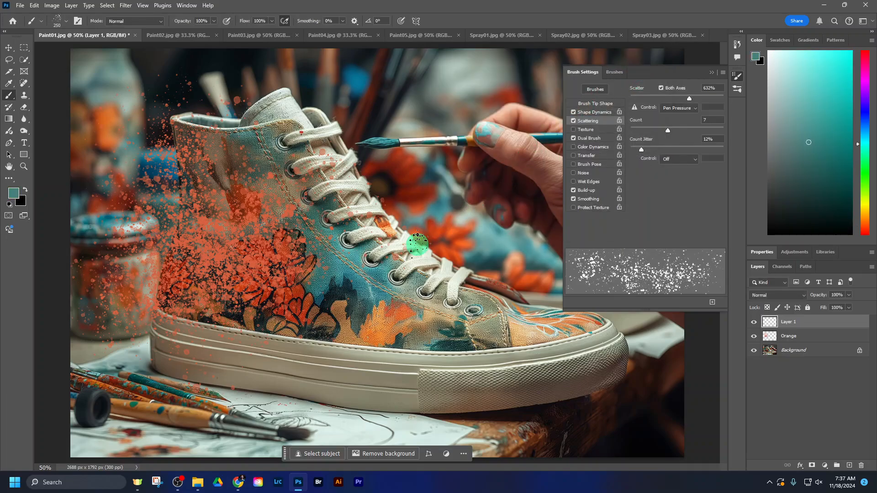
key("bracketright")
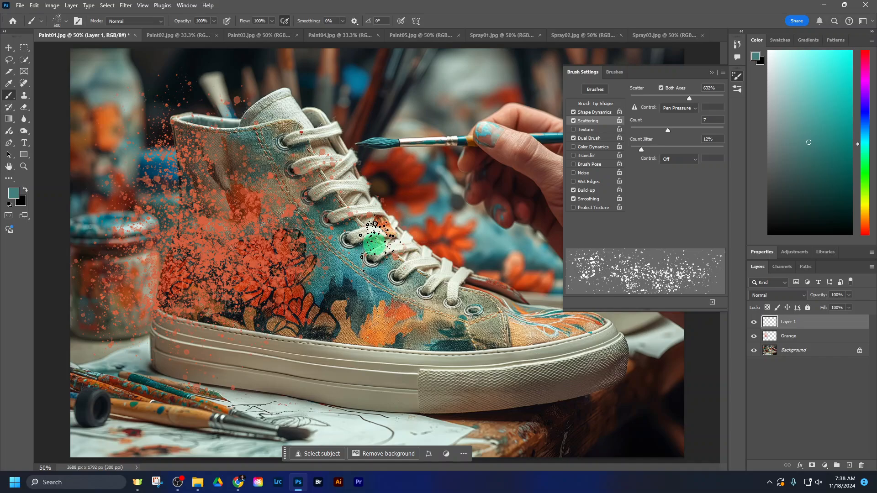
mouse_move(370, 246)
left_mouse_down()
mouse_move(420, 197)
mouse_move(460, 204)
mouse_move(466, 238)
mouse_move(420, 225)
left_mouse_up()
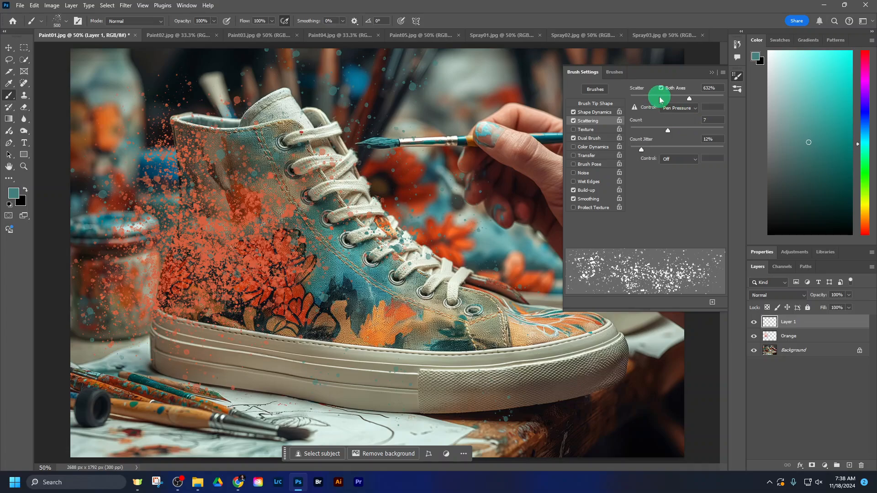
left_click(667, 96)
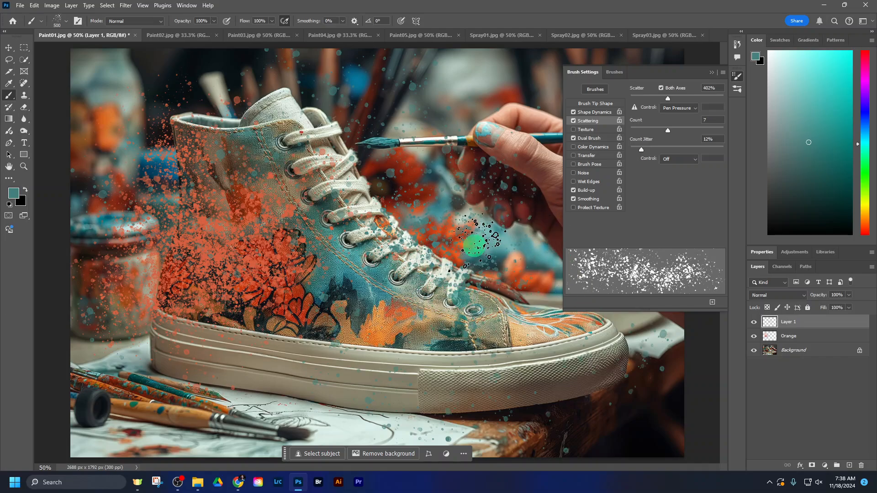
mouse_move(509, 157)
left_mouse_down()
mouse_move(368, 294)
mouse_move(330, 308)
mouse_move(252, 388)
left_mouse_up()
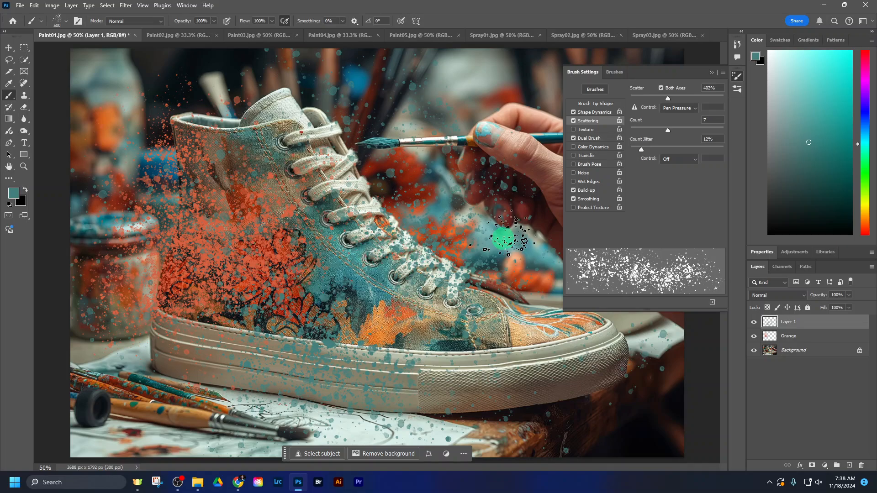
Rename the teal splatter layer Blue and add a new layer above it
double_click(789, 322)
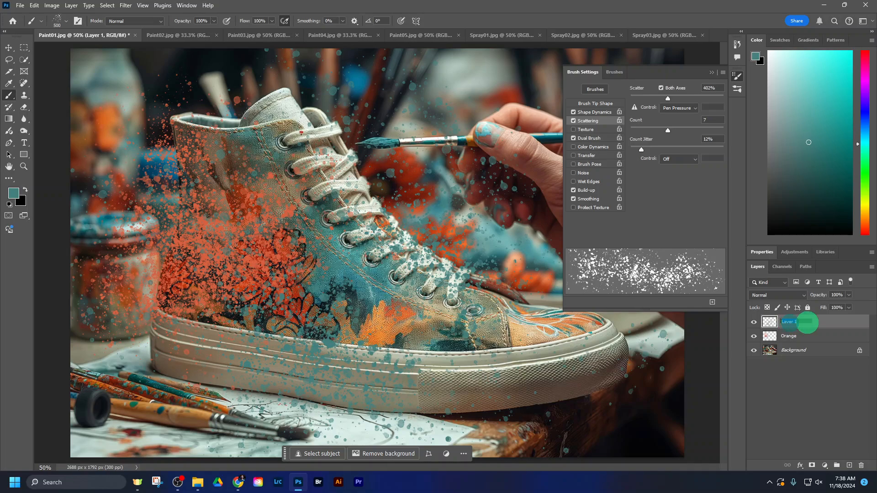
type("Blue")
key("Return")
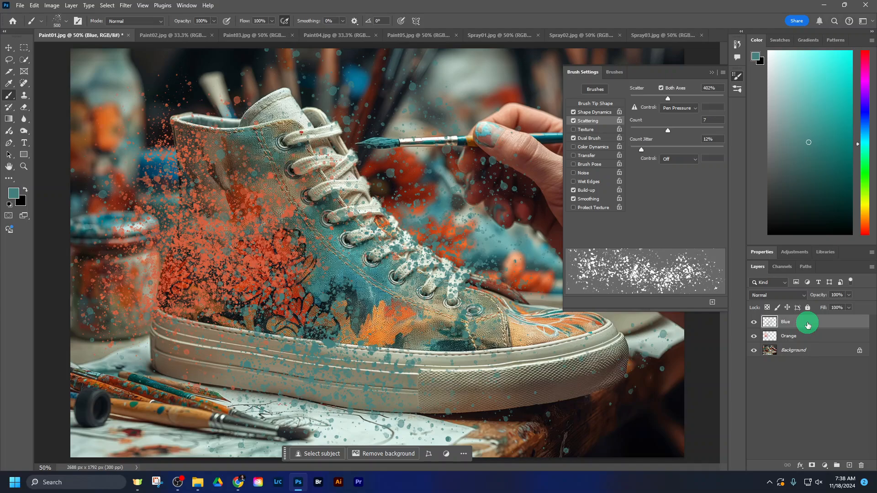
left_click(849, 466)
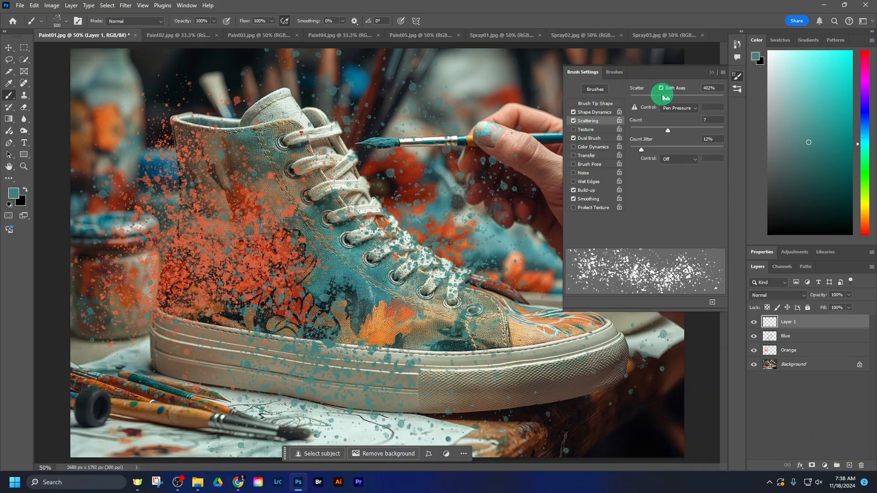
Set the brush's scatter to 490%, size jitter to 59%, minimum diameter to 16% and angle jitter to 45%
left_click_drag(662, 97, 674, 98)
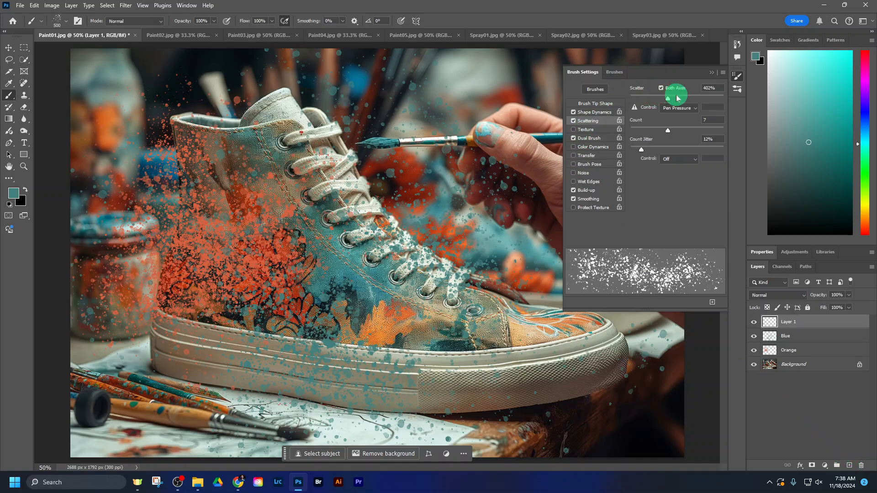
left_click(594, 113)
left_click(593, 121)
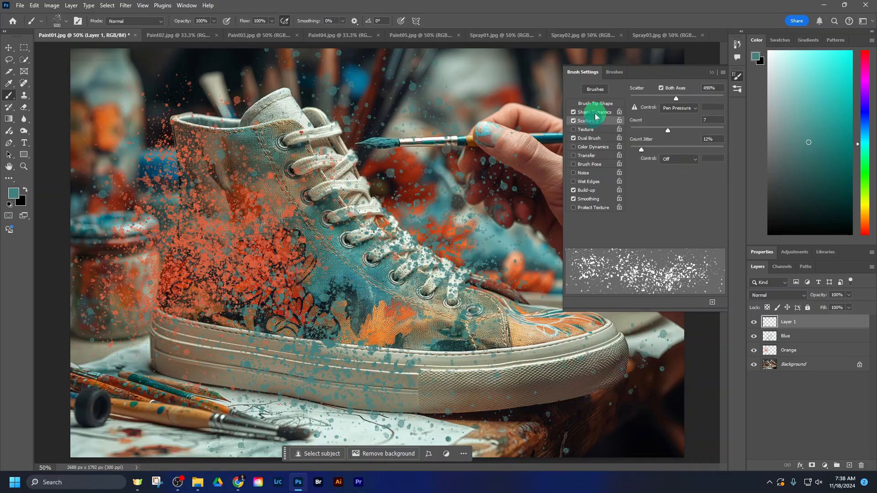
left_click(595, 113)
left_click(685, 96)
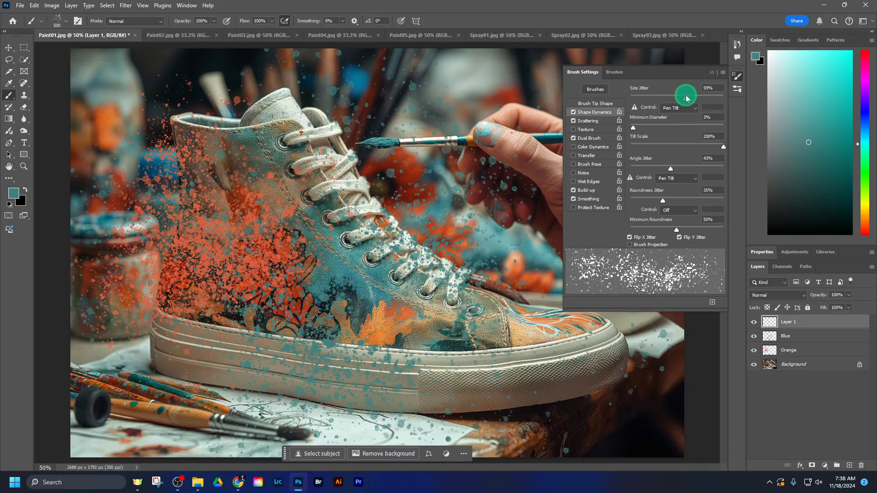
left_click(646, 127)
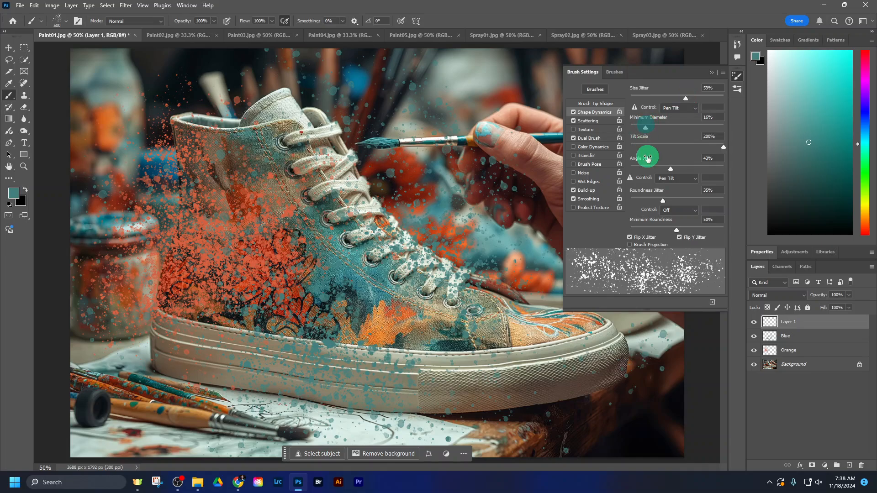
left_click(671, 169)
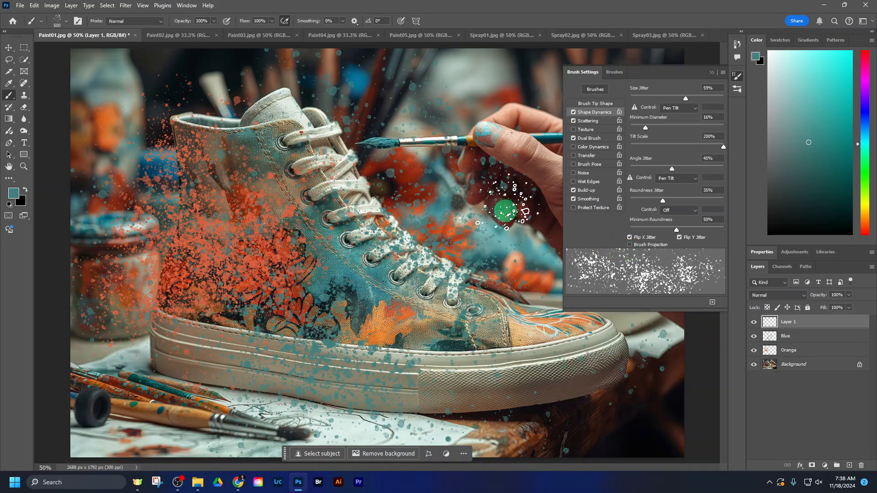
Set the foreground color to the off-white #eaf7ee sampled from the top of the shoe's tongue
left_click(14, 192)
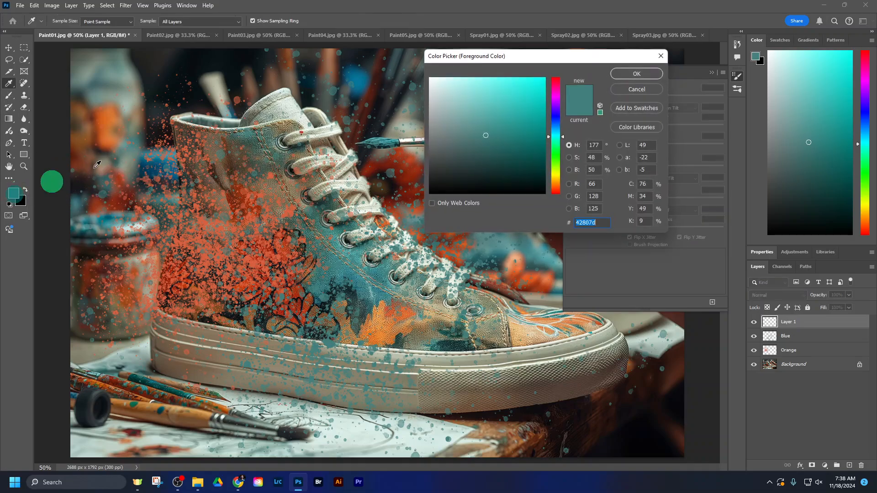
left_click(290, 87)
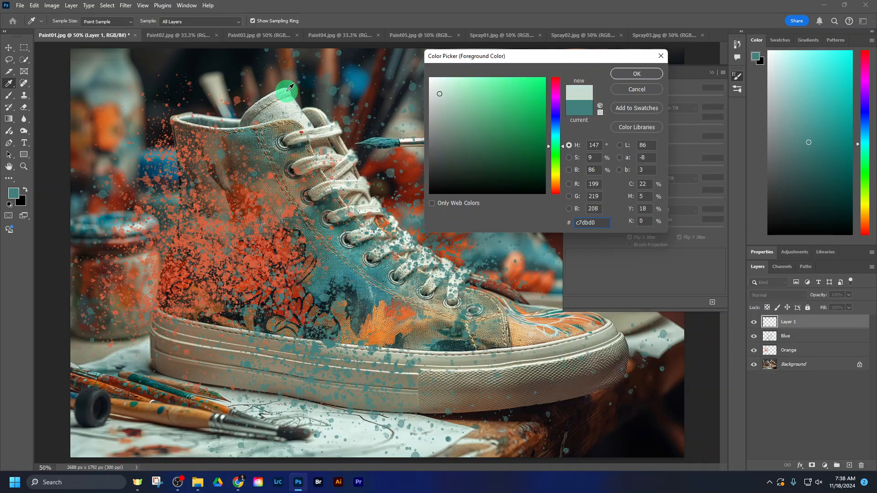
left_click(290, 87)
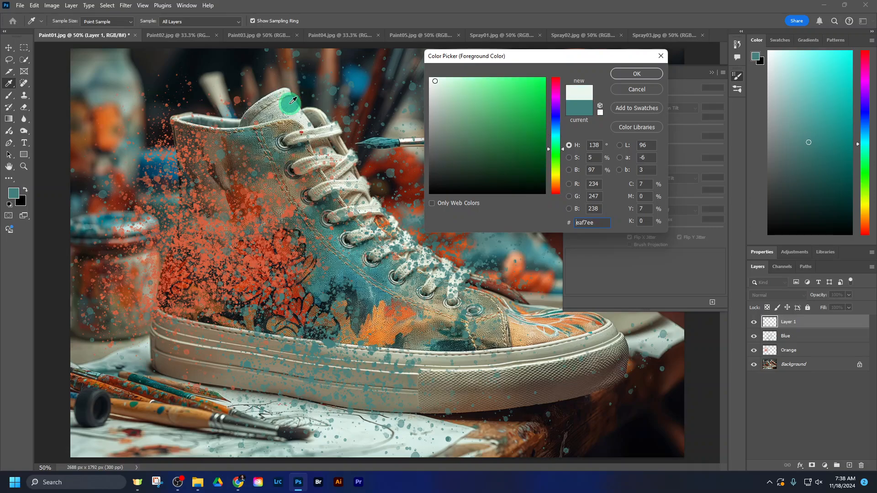
left_click(646, 78)
key("b")
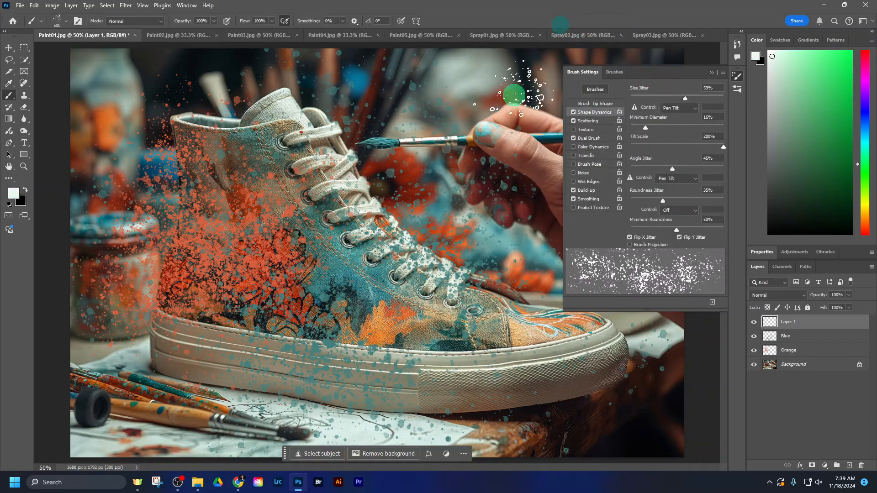
Paint large white splatter across the shoe, hand and background, enlarging the spatter brush to 1200 px and finally 1300 px
key("bracketright")
key("bracketright")
key("bracketright")
key("bracketright")
key("bracketright")
key("bracketright")
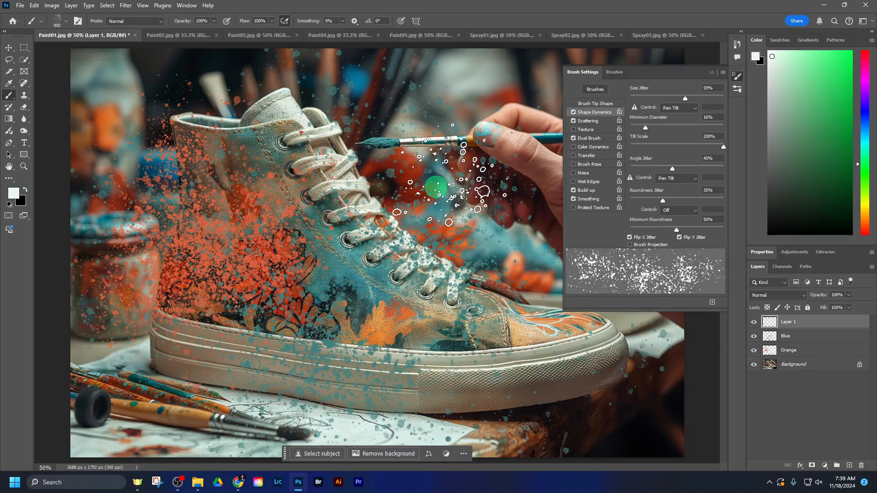
key("bracketright")
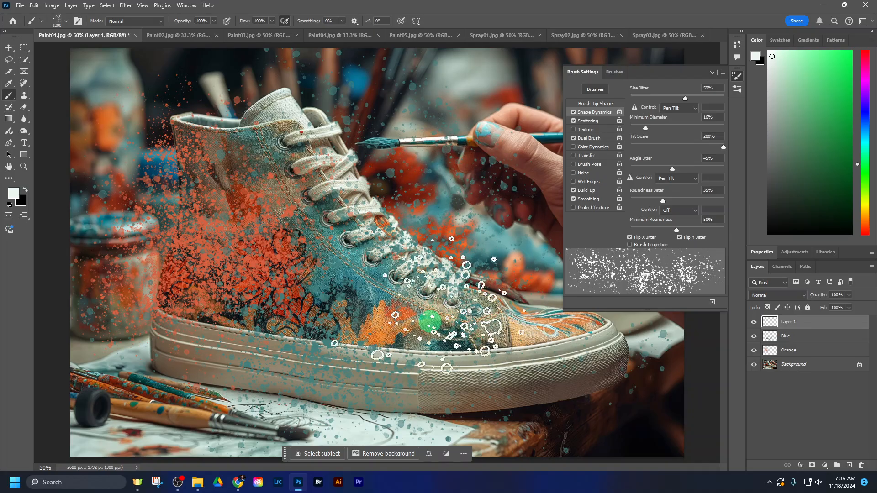
left_click(411, 299)
key("bracketright")
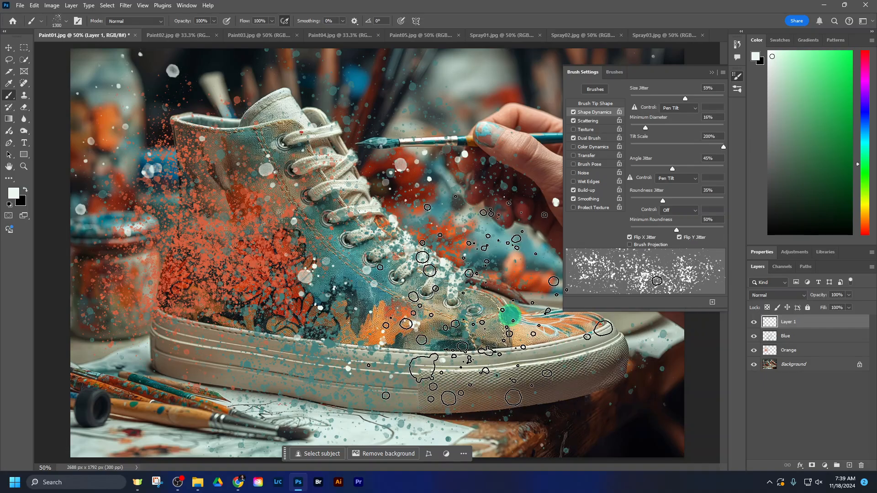
left_click(511, 315)
left_click(214, 348)
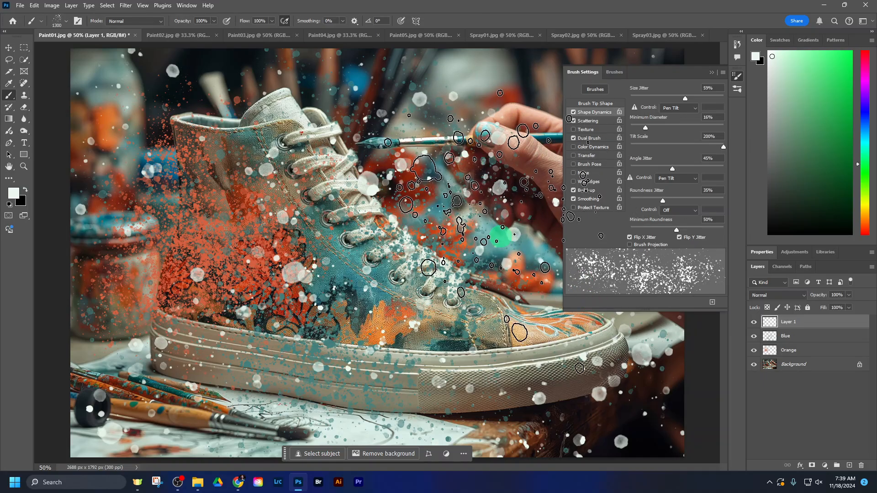
Rename the white splatter layer White and collapse the brush settings
double_click(790, 324)
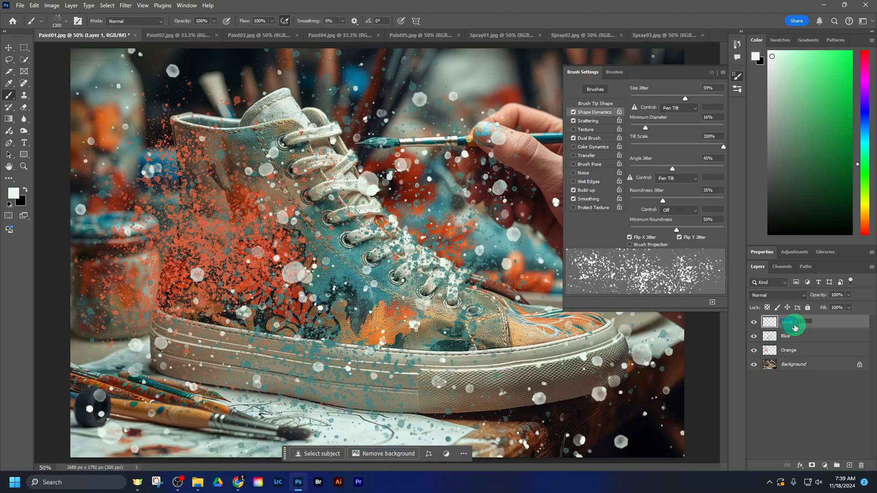
type("White")
key("Return")
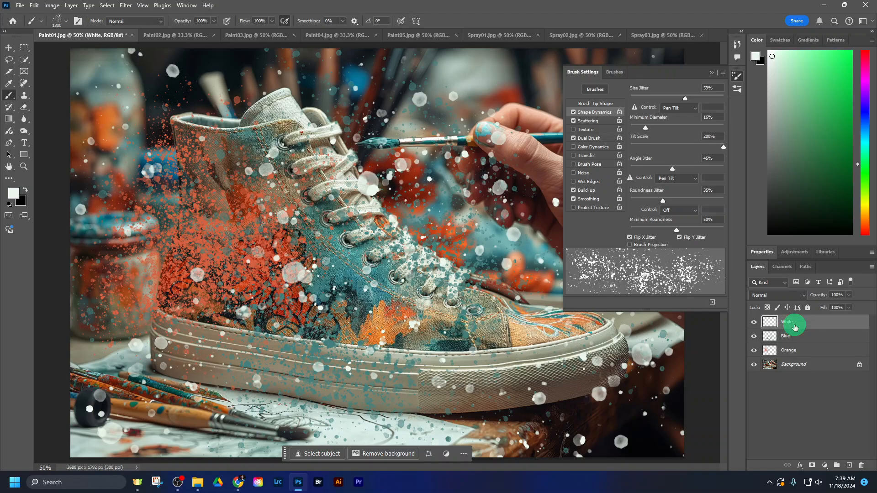
left_click(710, 74)
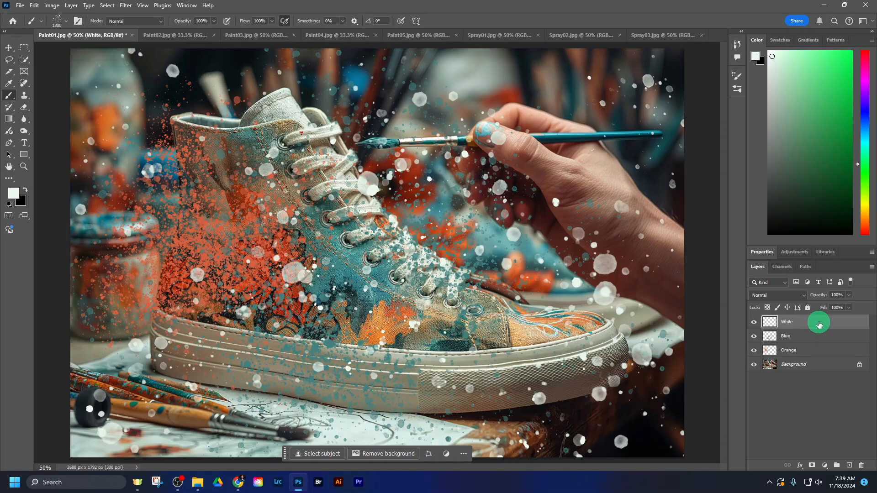
Convert the White and Blue layers into separate smart objects
right_click(819, 325)
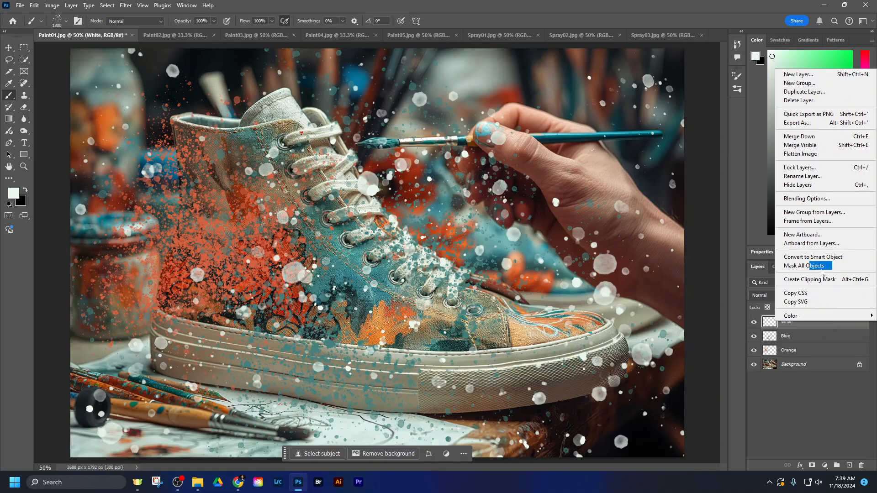
left_click(823, 259)
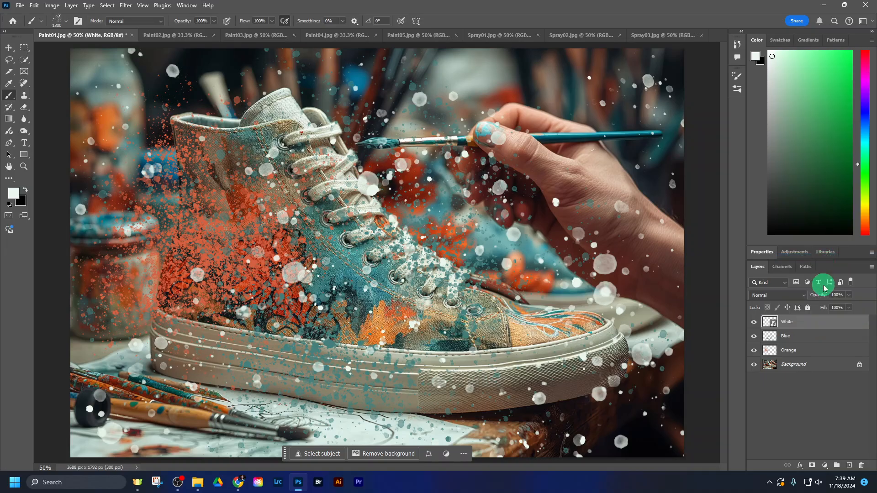
right_click(817, 339)
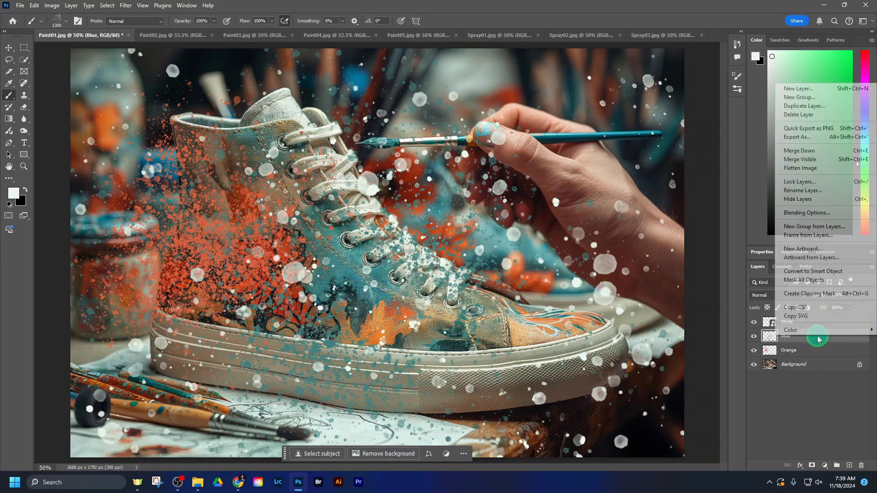
left_click(819, 273)
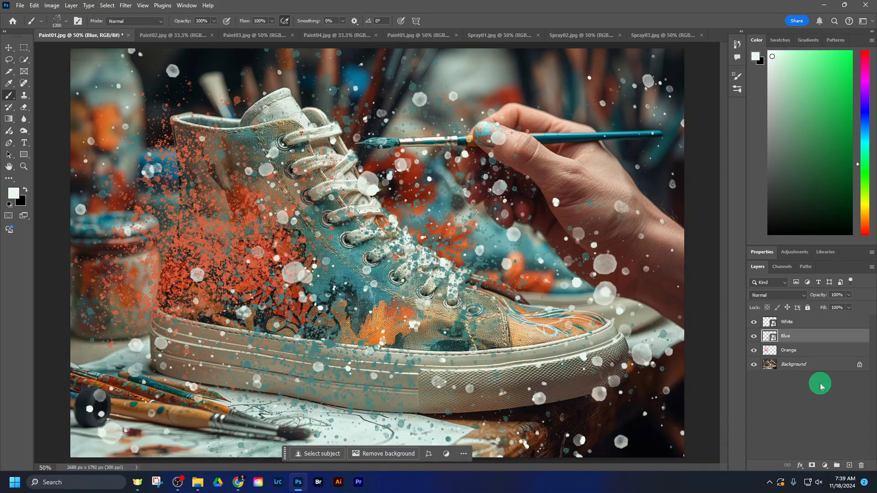
Apply a Gaussian Blur with a 4.7 px radius to the White smart object
left_click(812, 323)
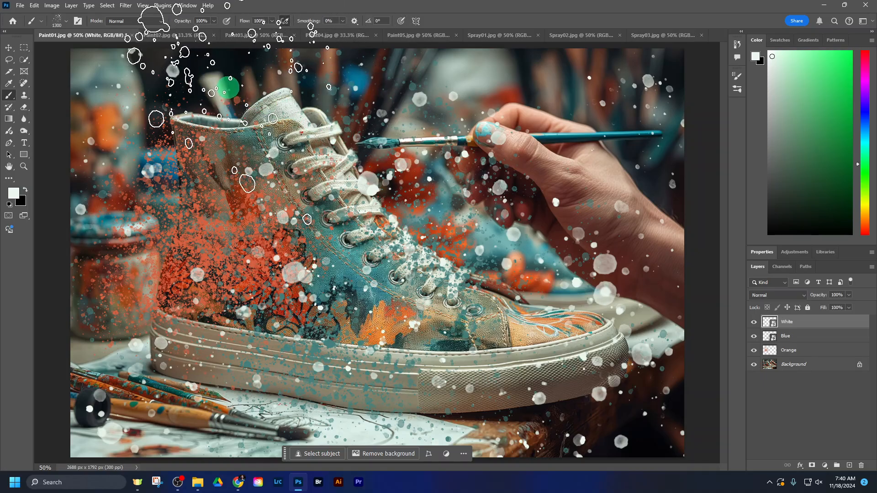
left_click(123, 5)
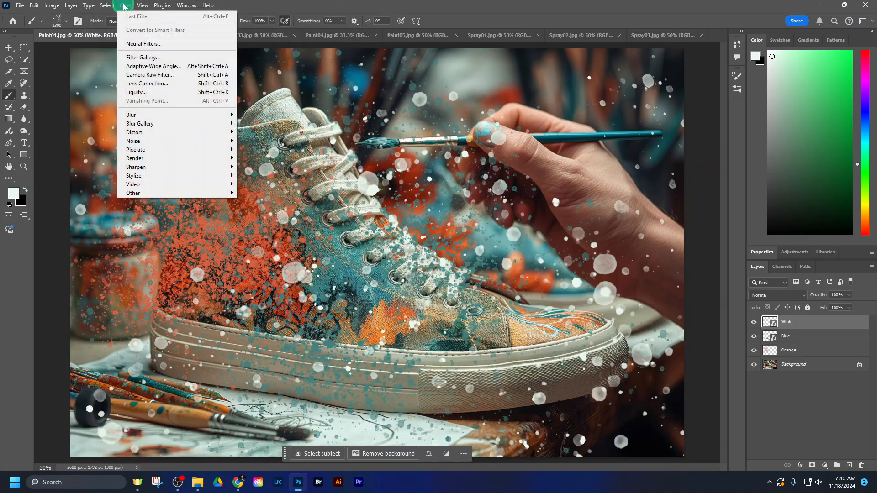
mouse_move(200, 116)
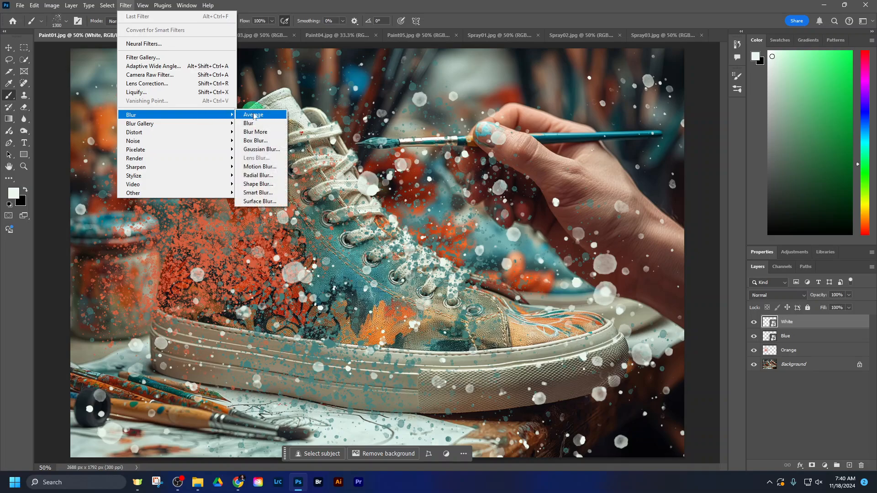
left_click(268, 150)
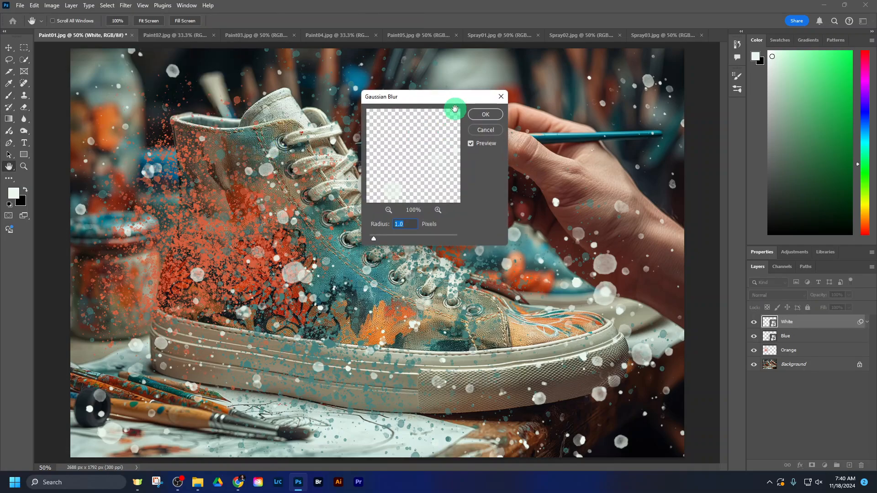
left_click_drag(441, 93, 680, 51)
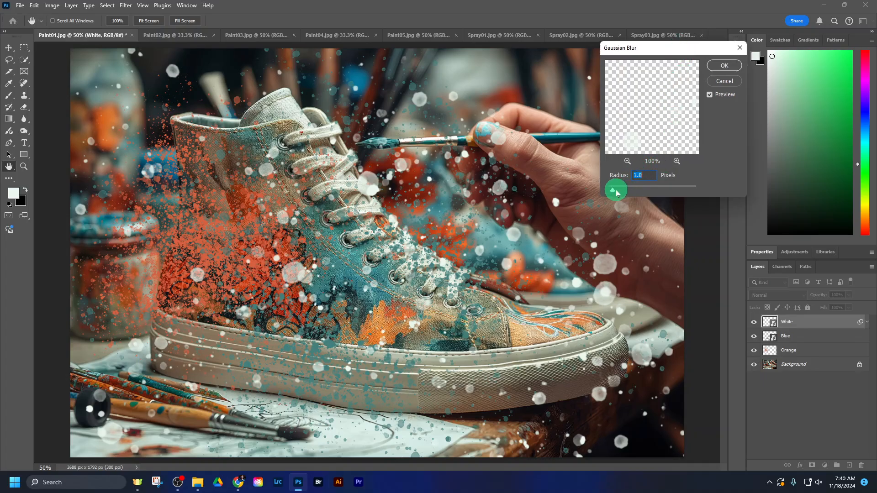
mouse_move(615, 194)
left_mouse_down()
mouse_move(658, 192)
mouse_move(632, 188)
left_mouse_up()
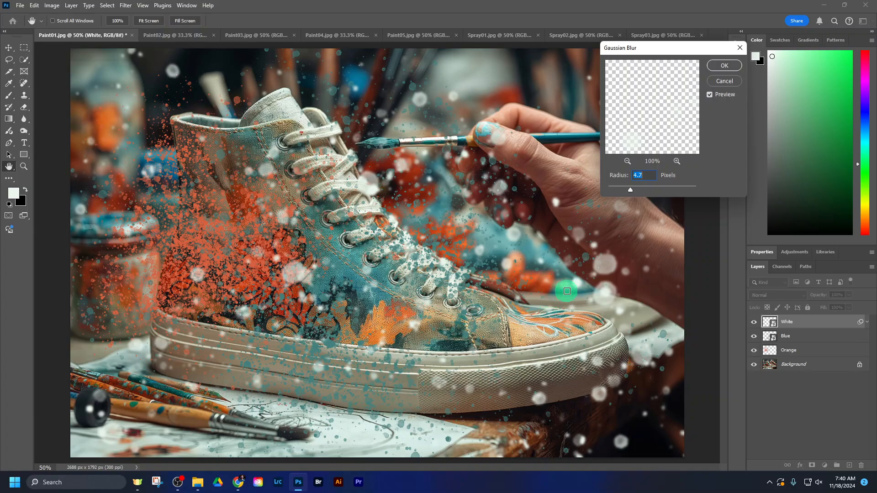
left_click(723, 67)
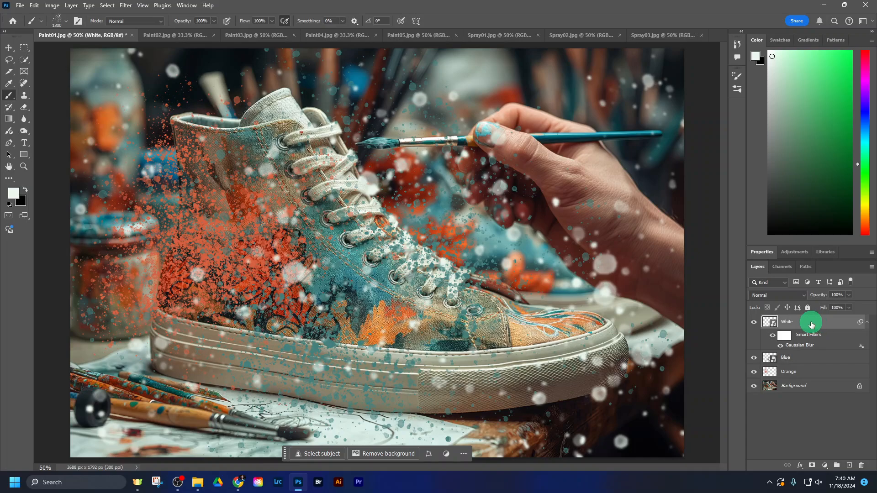
Compare the White layer with its smart filters off and on, and set its Gaussian Blur radius to 4.0 px
left_click(772, 336)
left_click(772, 337)
left_click(772, 338)
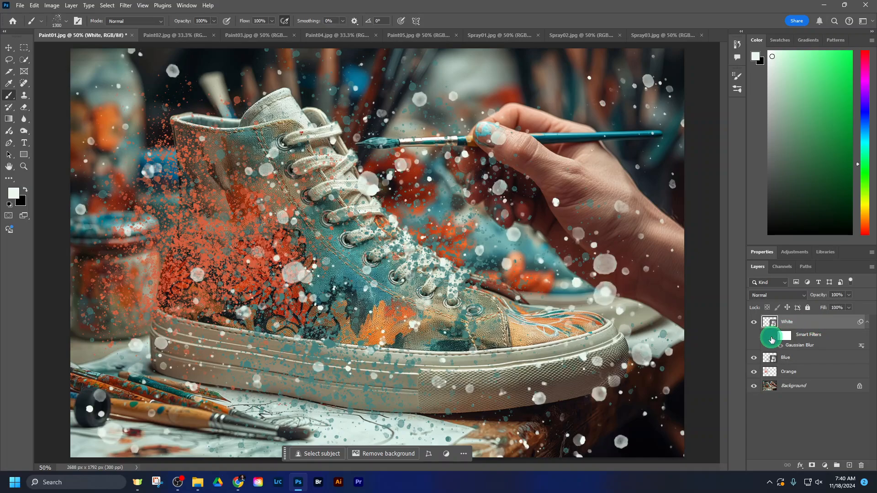
double_click(798, 344)
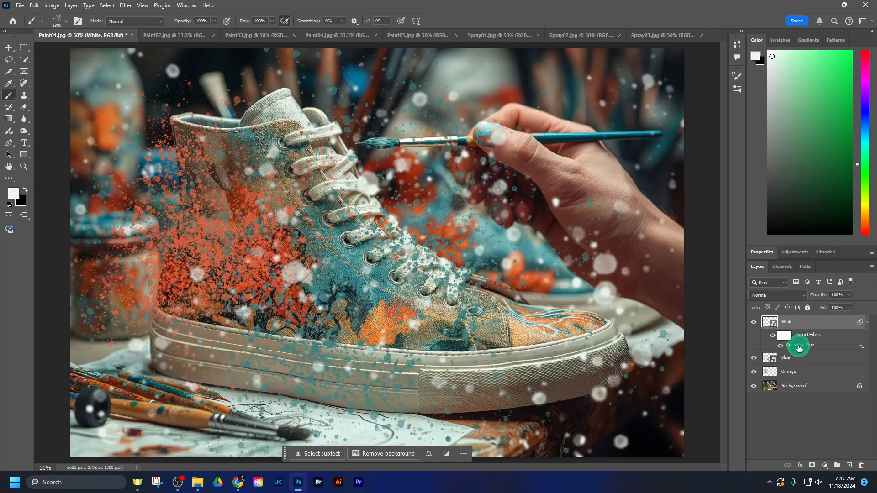
left_click(629, 186)
left_click_drag(629, 187, 626, 187)
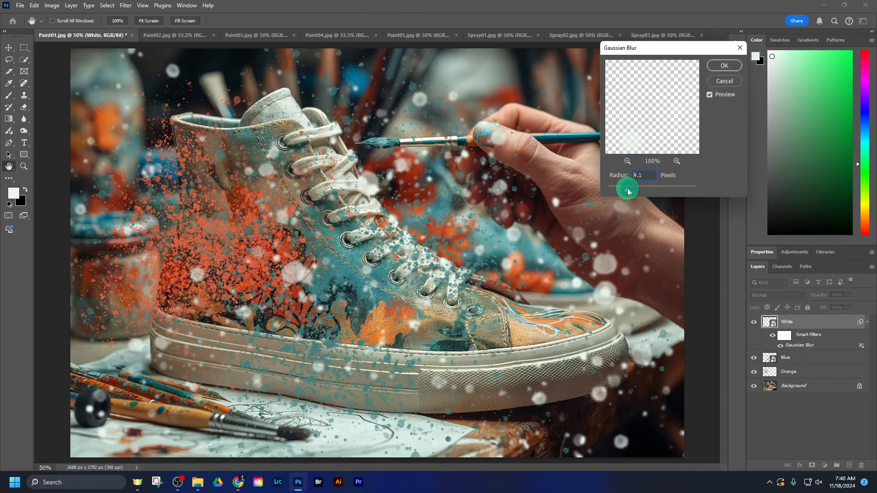
left_click(722, 66)
left_click_drag(818, 347, 820, 328)
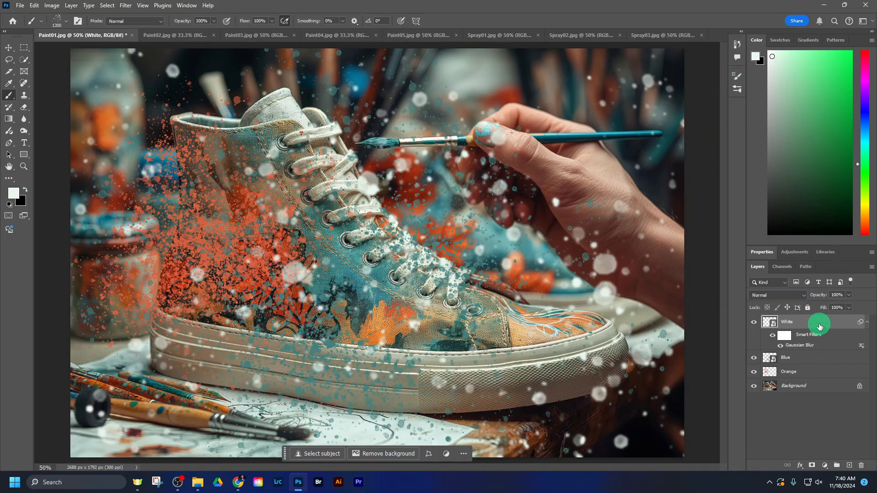
Apply a Gaussian Blur with a 2.3 px radius to the Blue smart object
left_click(825, 362)
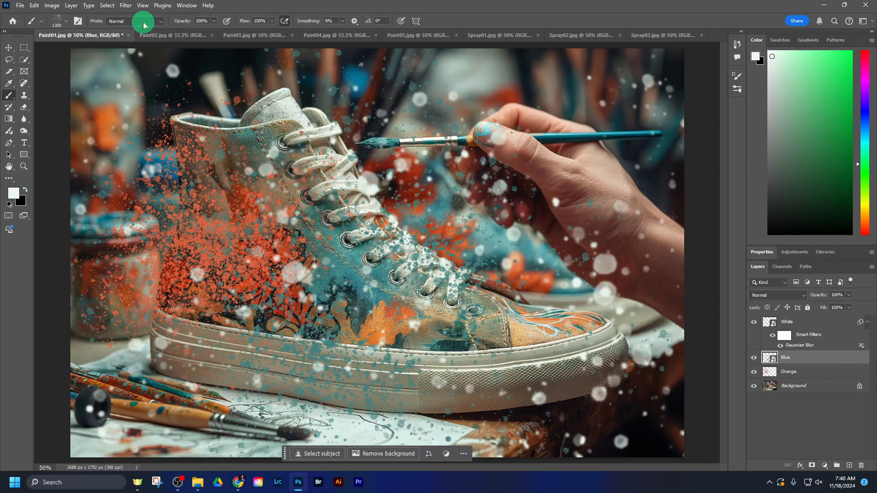
left_click(124, 6)
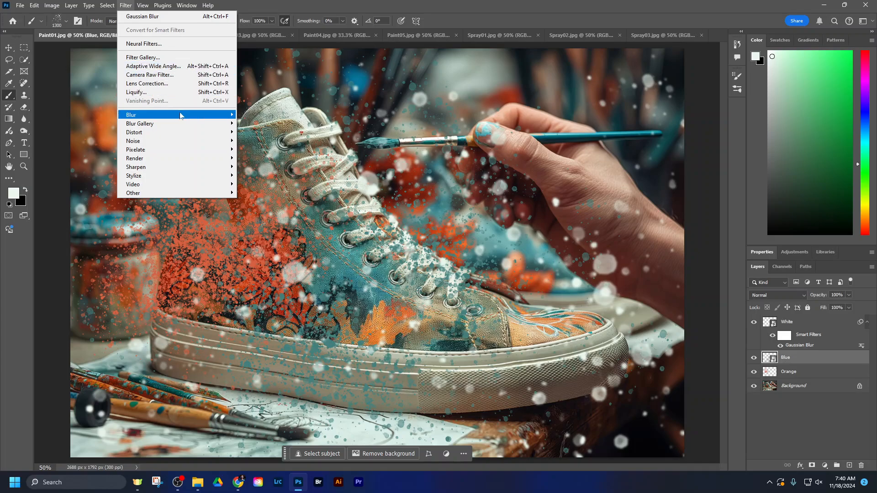
mouse_move(219, 115)
left_click(262, 149)
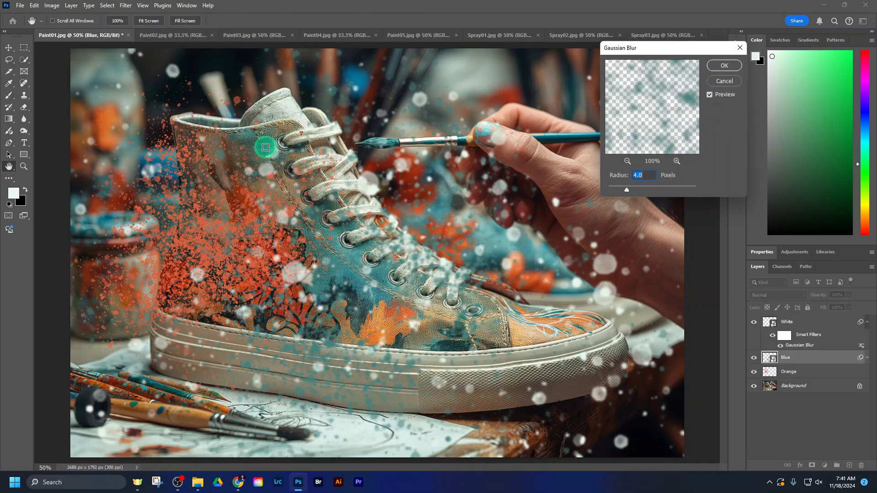
left_click_drag(627, 189, 618, 186)
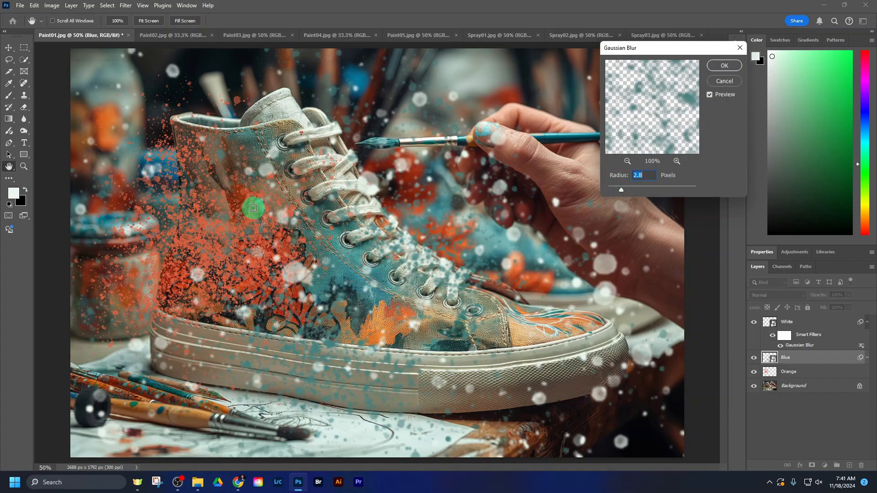
left_click_drag(621, 189, 619, 192)
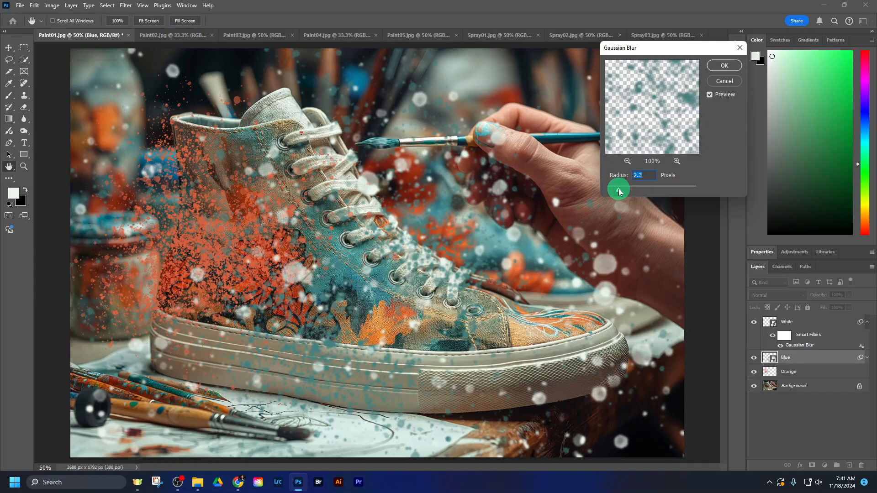
left_click(721, 65)
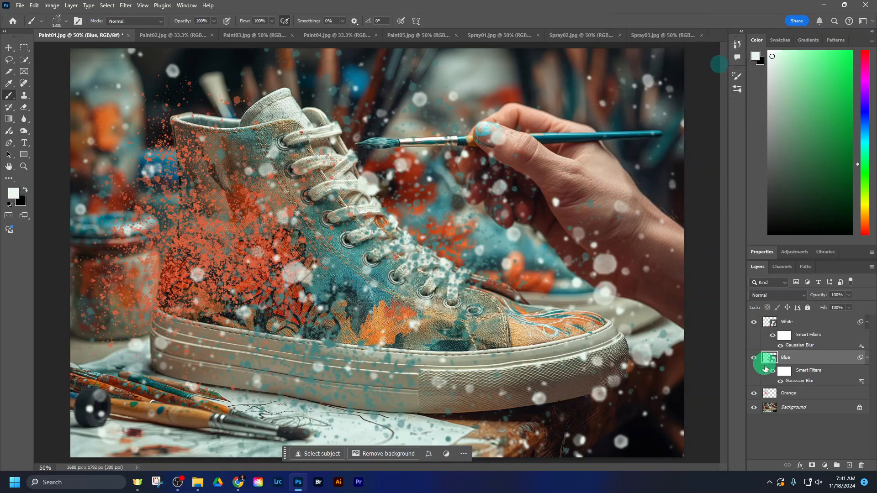
Deselect all layers and hide the White, Blue and Orange splatter layers, leaving only the original photo displayed
left_click(790, 432)
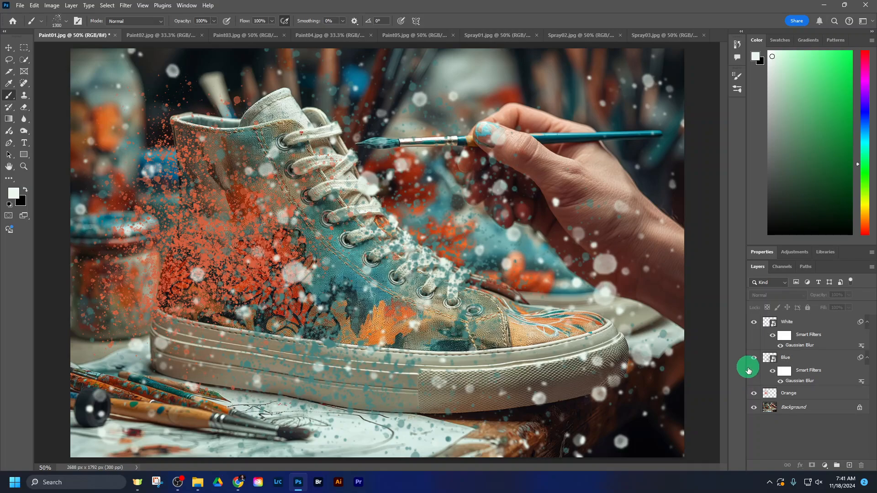
left_click(753, 322)
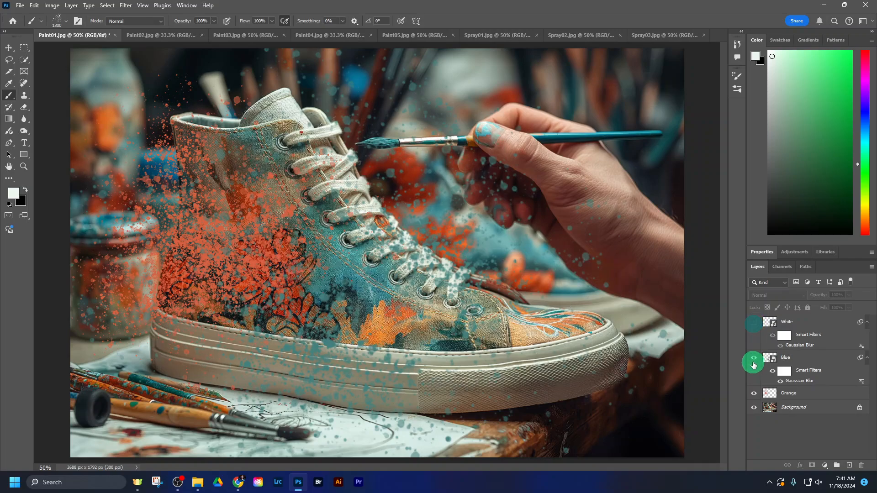
left_click(753, 361)
left_click(754, 394)
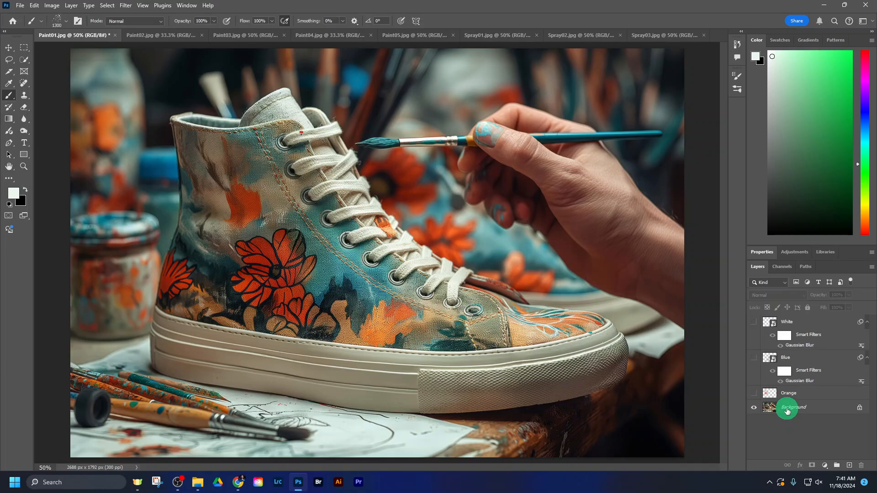
Show the Orange, Blue and White splatter layers again and switch to the Move tool
left_click(753, 392)
left_click(754, 358)
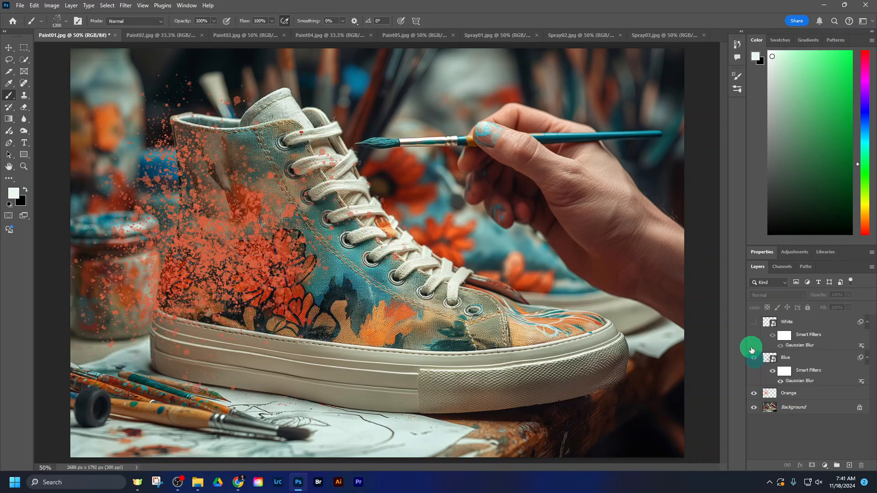
left_click(752, 322)
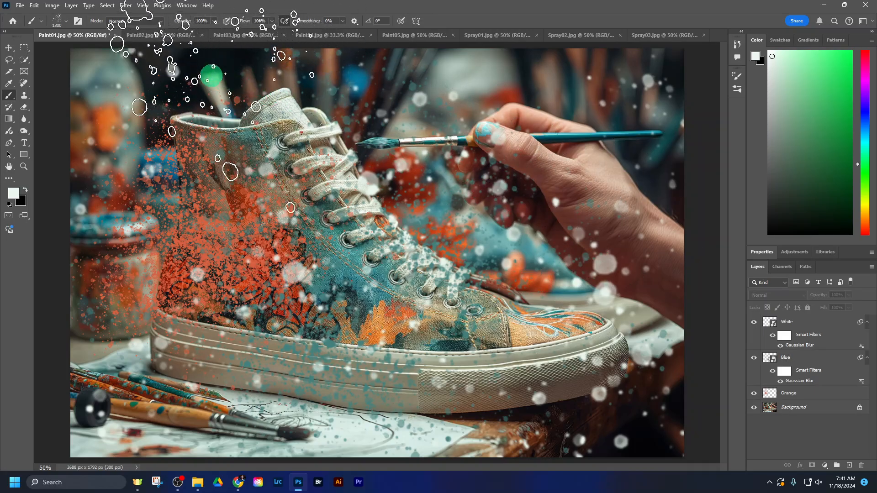
left_click(8, 47)
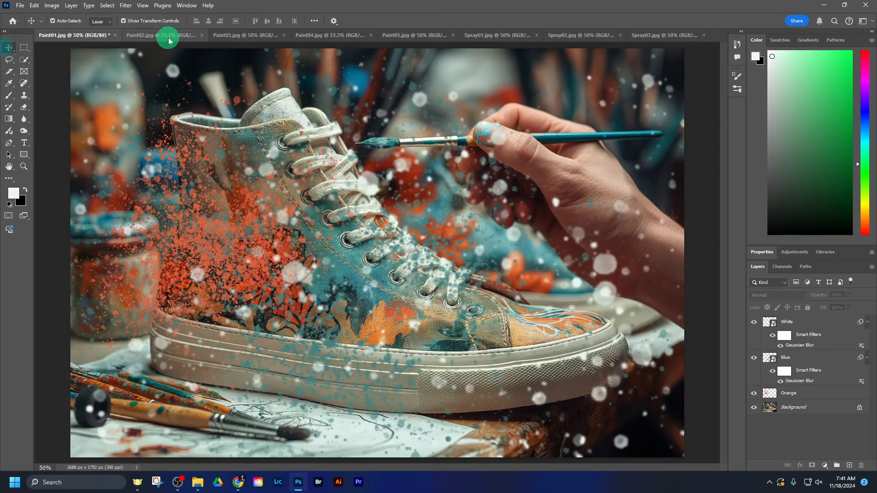
Look through the Paint02, Paint03, Paint04 and Paint05 practice photos and revisit the splatter layers in Paint01
left_click(163, 36)
left_click(232, 38)
left_click(308, 34)
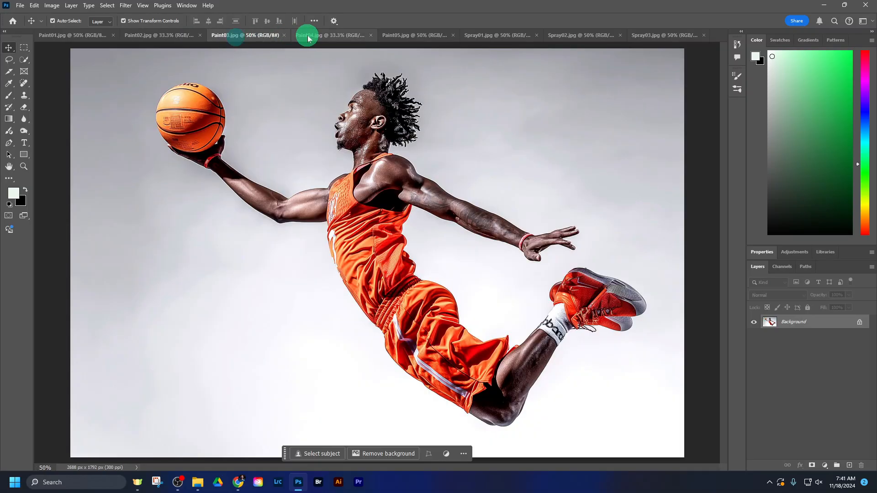
left_click(403, 39)
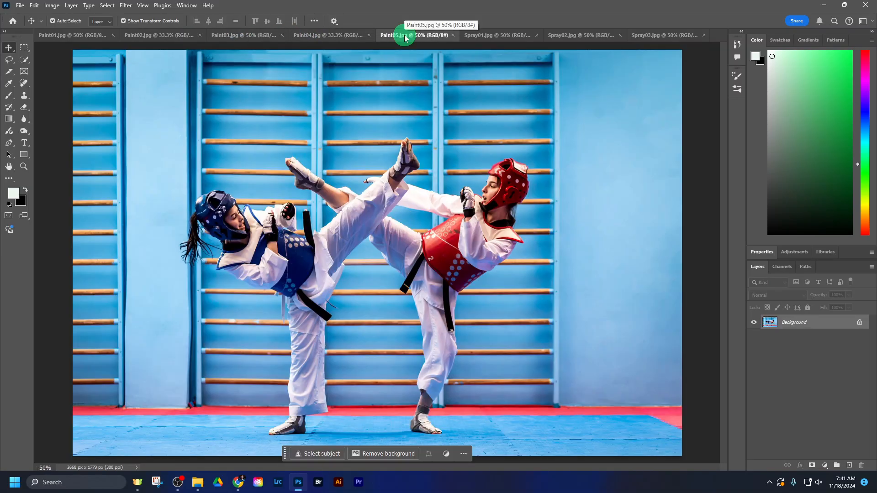
left_click(71, 37)
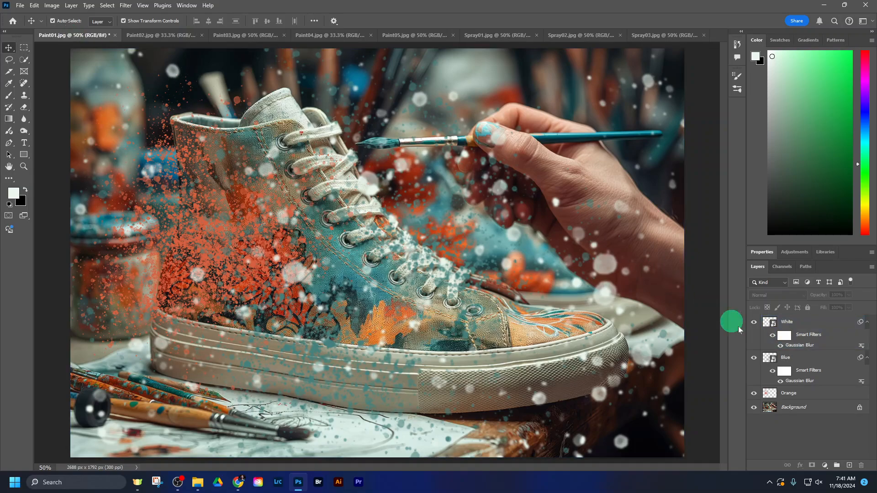
left_click(818, 323)
left_click(817, 366)
left_click(820, 329)
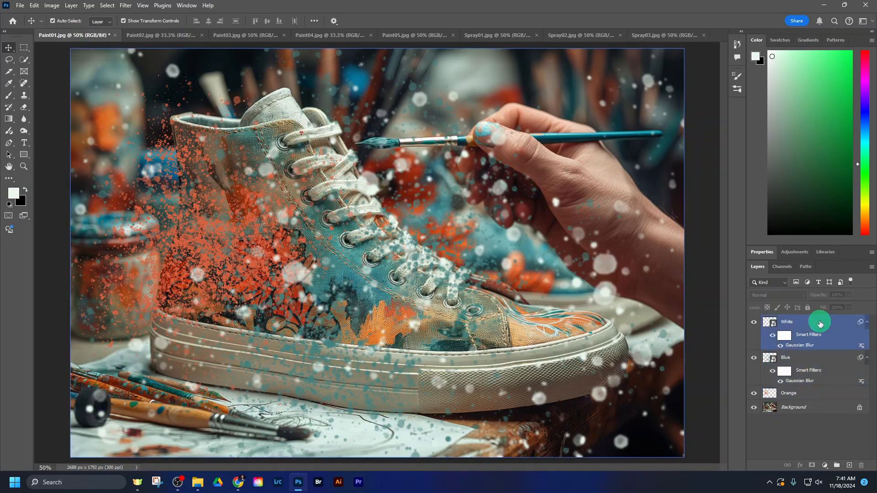
left_click(215, 73)
left_click(150, 36)
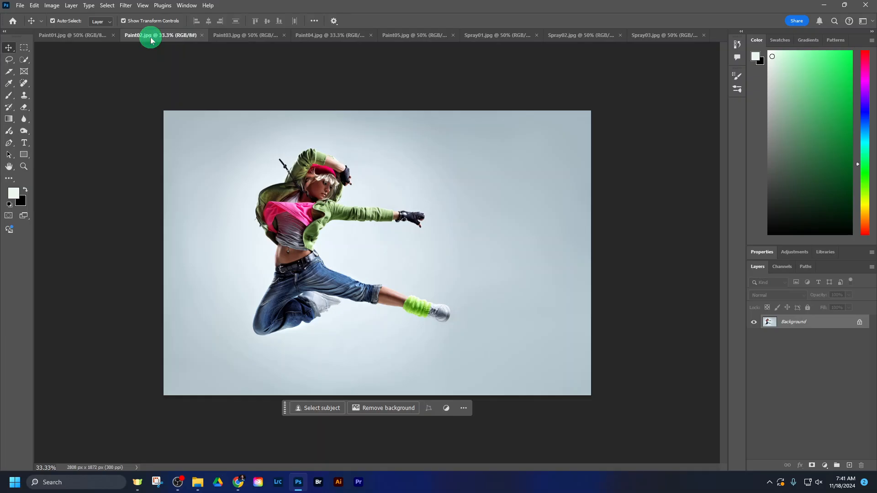
left_click(233, 39)
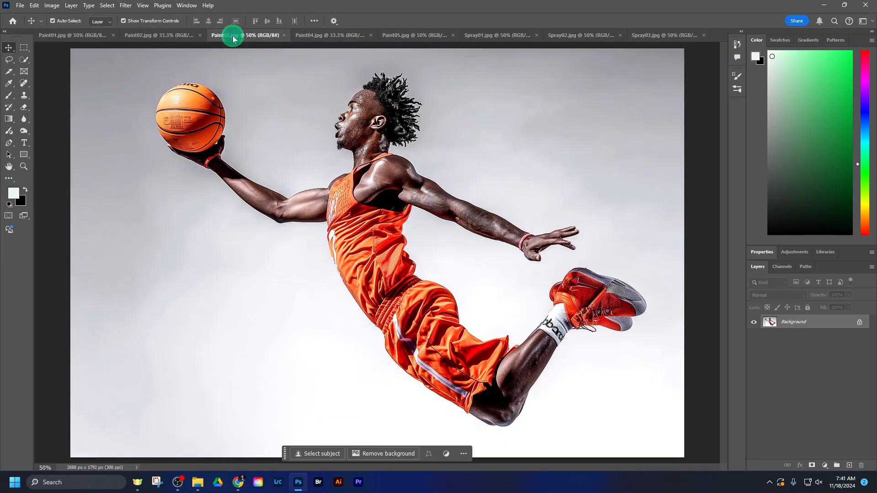
left_click(329, 40)
left_click(397, 37)
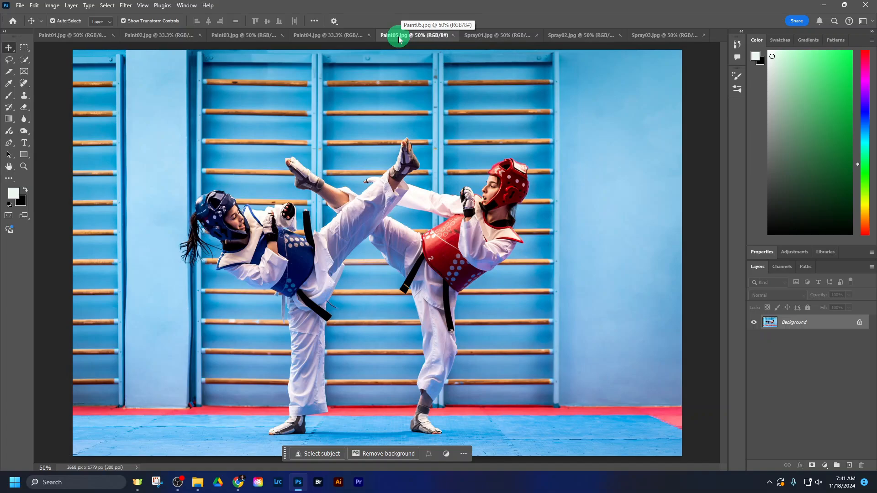
In Spray01.jpg, add the surname in capitals as a 24 pt Impact text layer on the cardboard
left_click(488, 35)
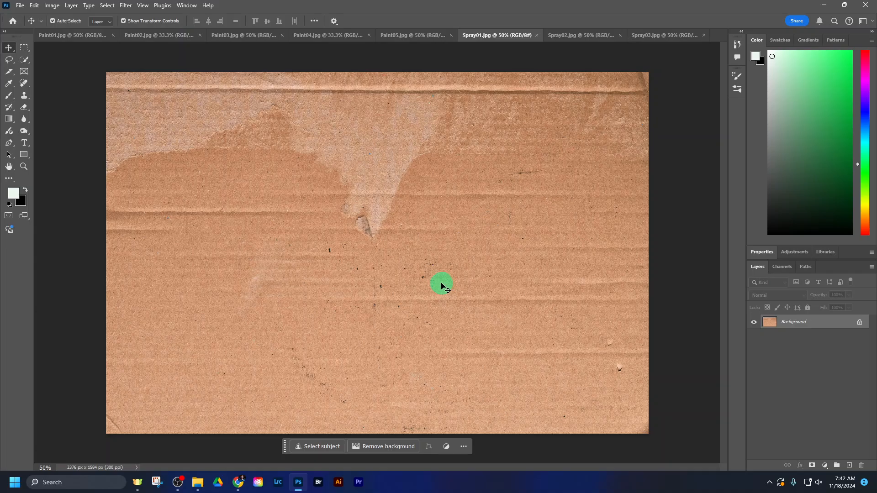
left_click(25, 143)
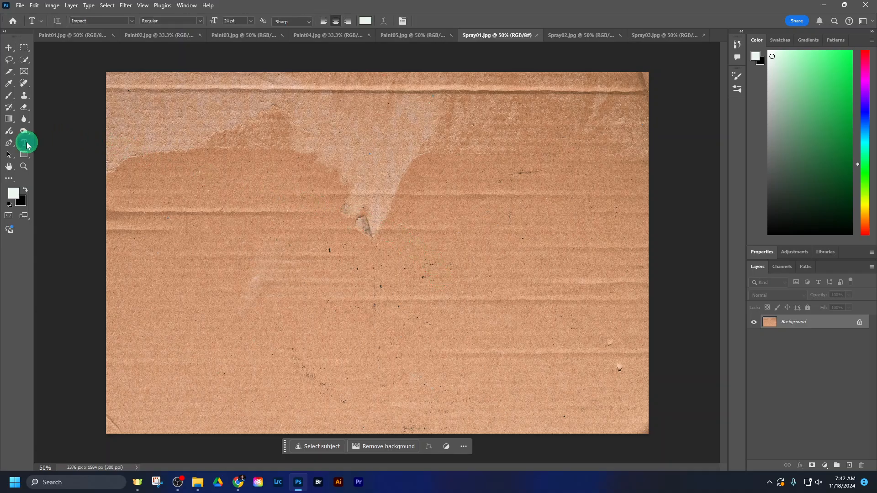
left_click(223, 229)
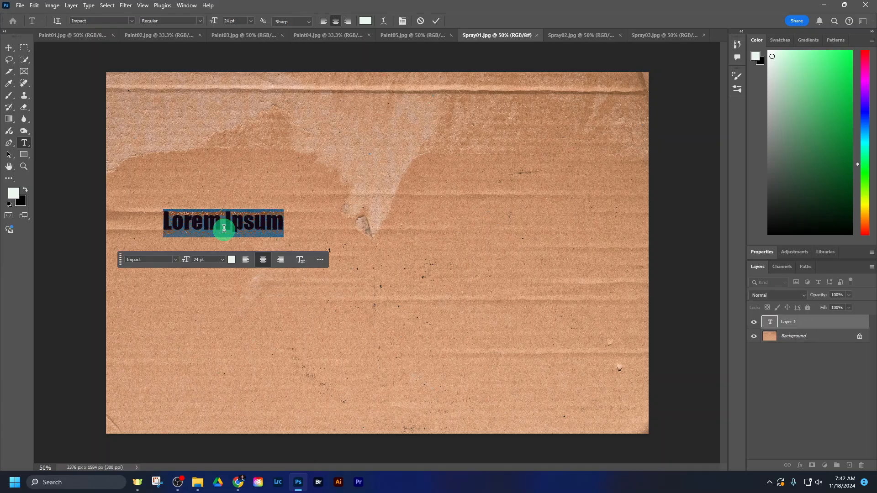
type("MCDOUGALL")
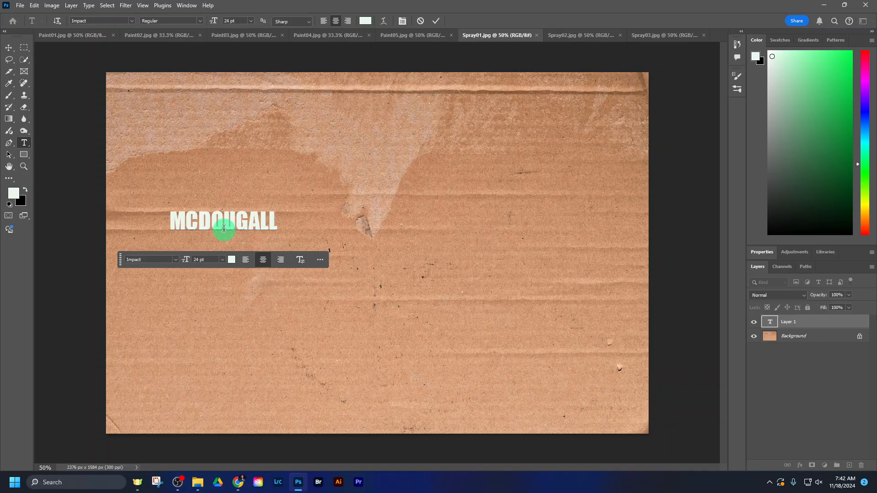
left_click(436, 21)
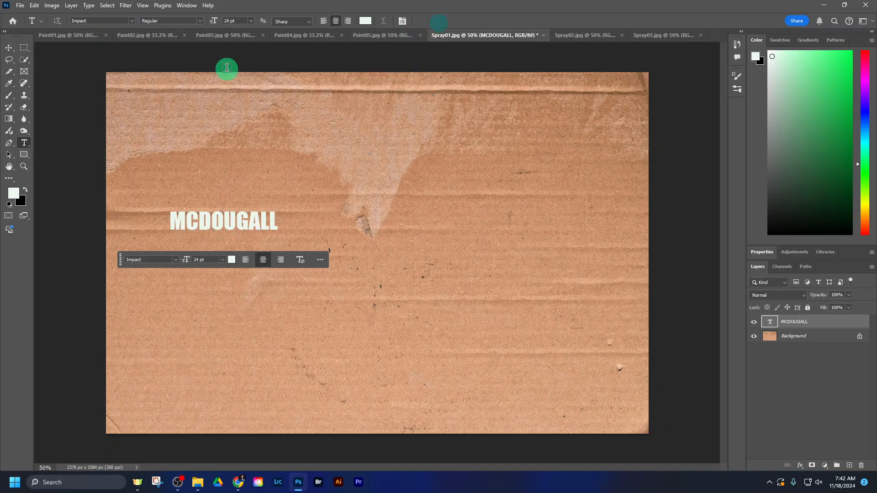
Scale the text layer to about 464% width and 518% height, place it across the cardboard's upper half, and deselect the layer
left_click(9, 47)
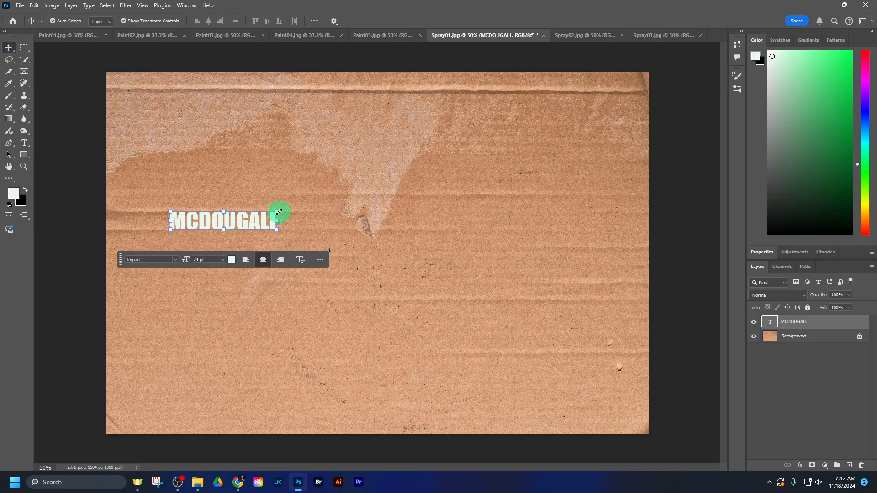
left_click_drag(279, 211, 651, 100)
left_click_drag(592, 147, 548, 218)
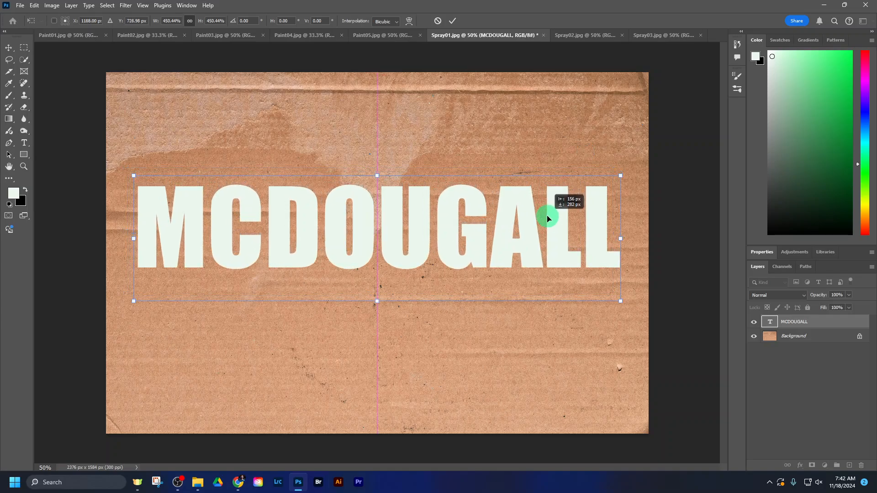
left_click_drag(620, 175, 622, 168)
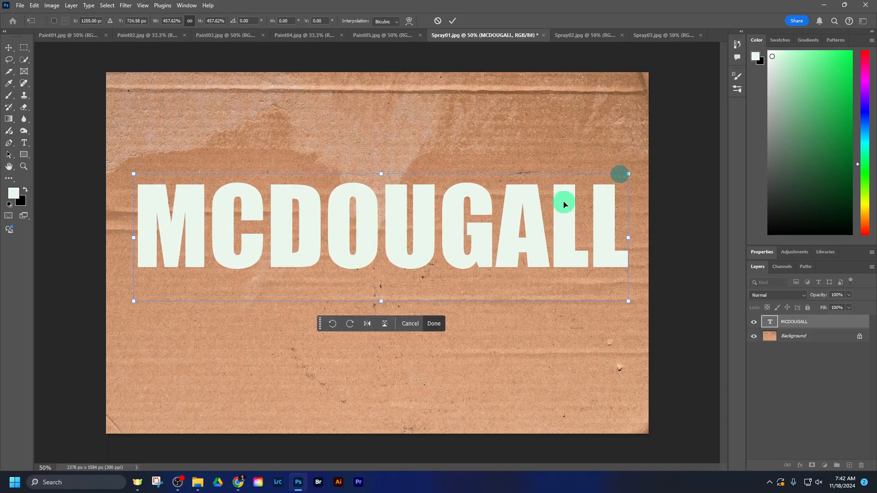
left_click_drag(561, 203, 556, 197)
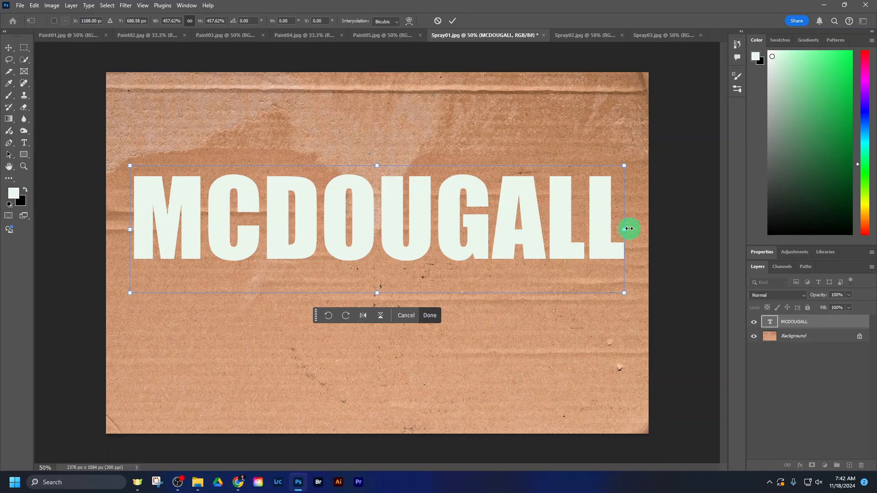
left_click_drag(625, 227, 572, 229)
left_click_drag(565, 182, 627, 133)
left_click_drag(549, 204, 547, 210)
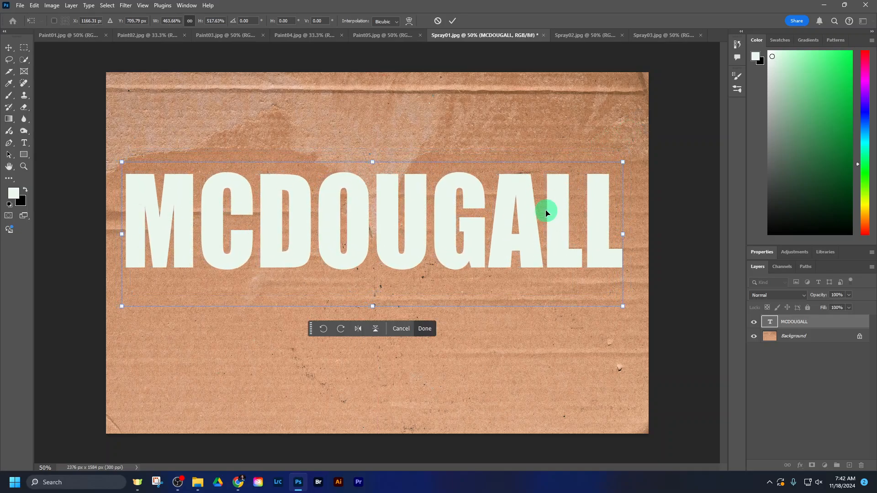
left_click(452, 21)
left_click(782, 408)
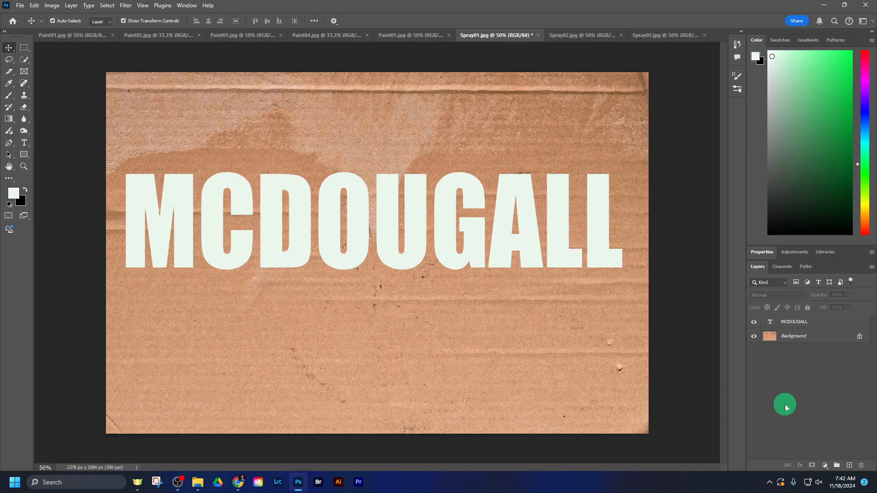
left_click(475, 220)
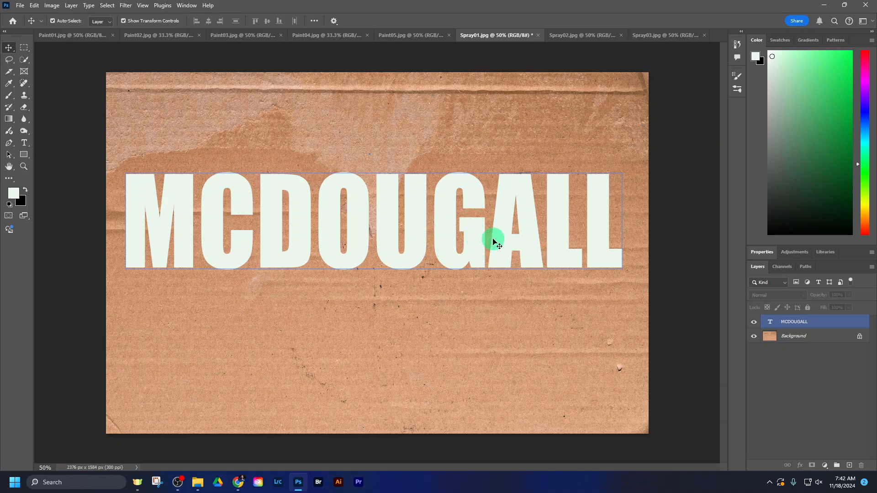
left_click(568, 271)
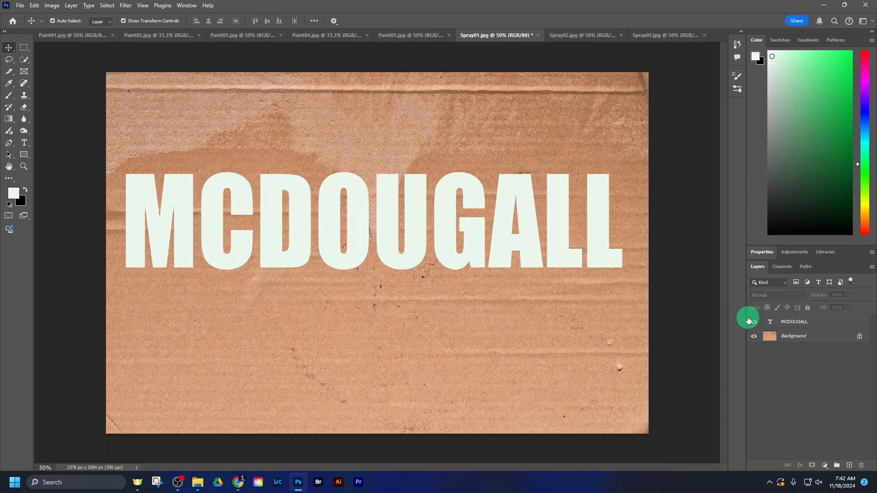
left_click(759, 322)
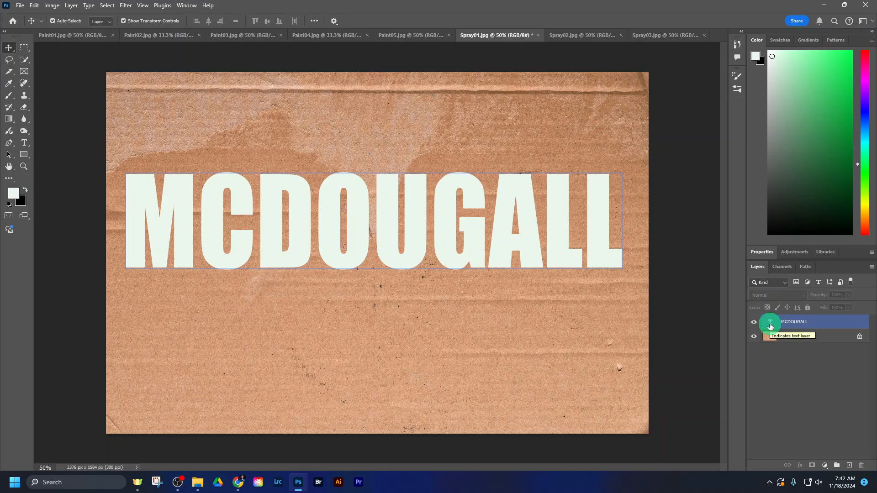
left_click(767, 381)
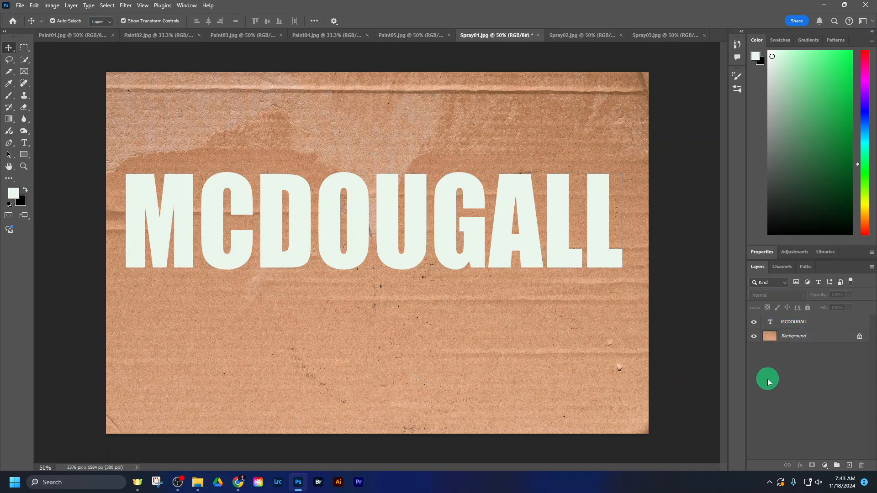
Load the letter shapes of the text layer as a selection and hide the text layer
left_click(770, 324, "ctrl")
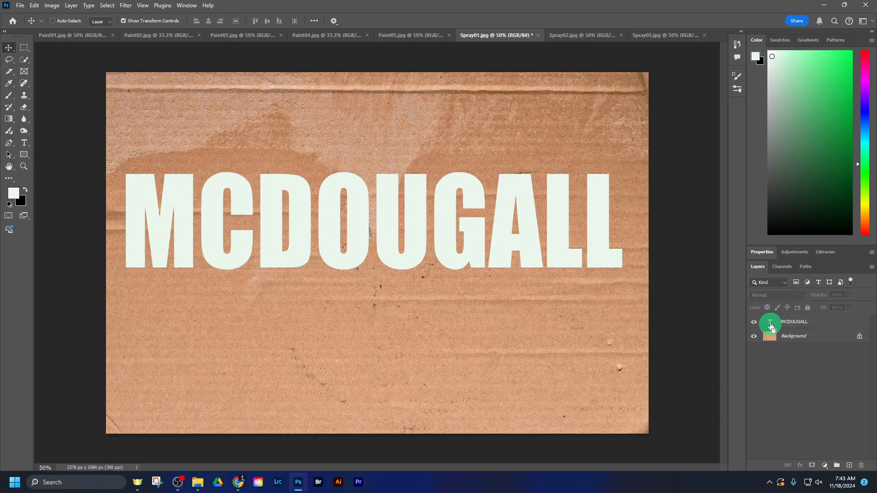
left_click(770, 323)
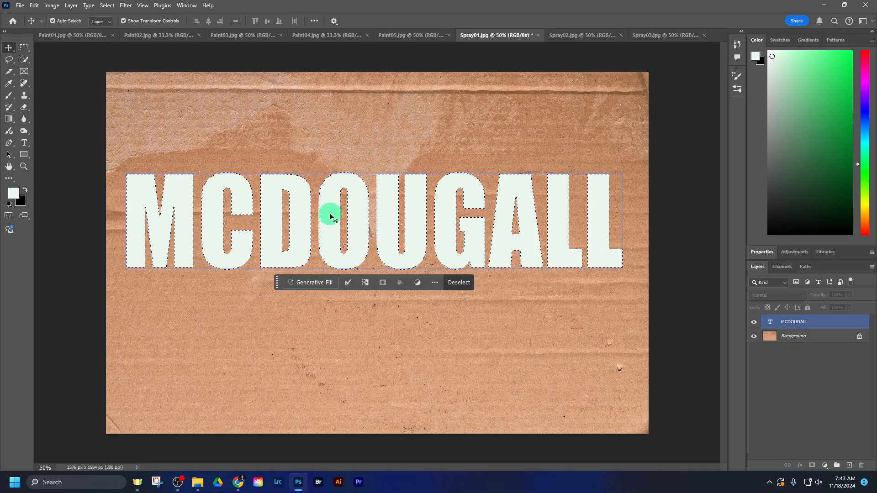
left_click(267, 110)
left_click(754, 323)
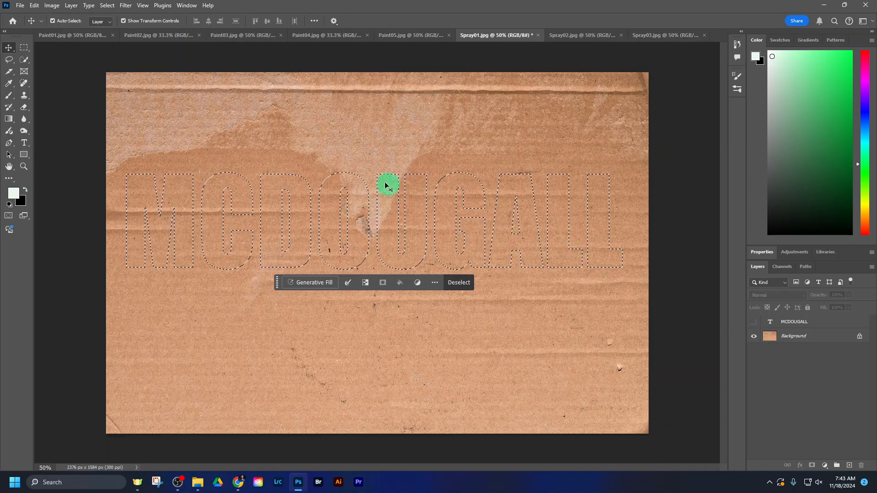
Invert the letter selection with the Rectangular Marquee tool active so the cardboard around the letters is selected
left_click(25, 51)
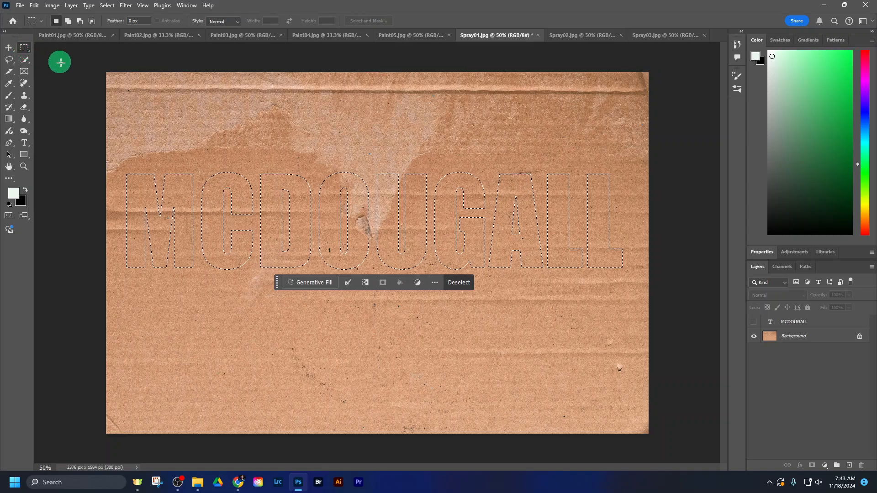
right_click(169, 111)
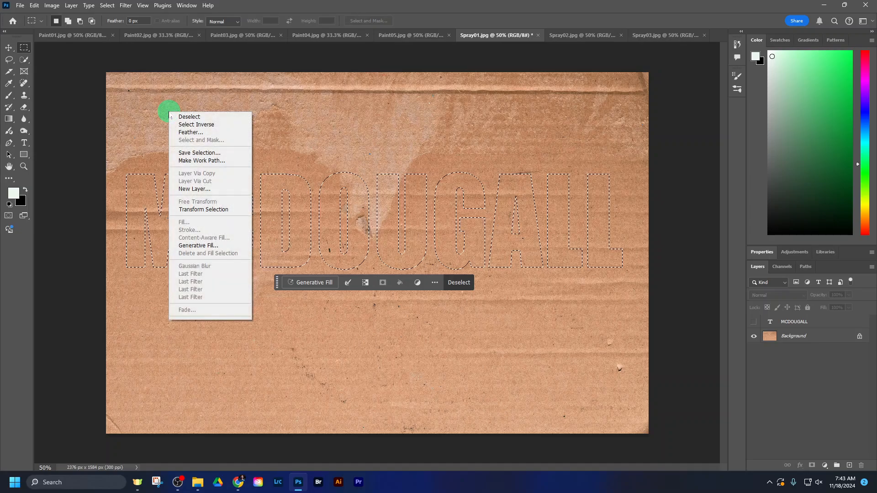
left_click(202, 124)
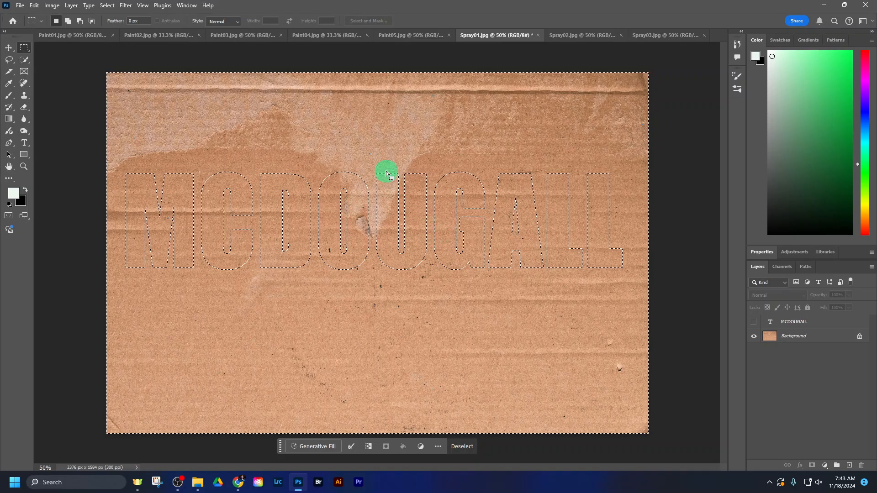
Activate the Brush tool and choose the Soft Round brush from the General Brushes group
left_click(8, 96)
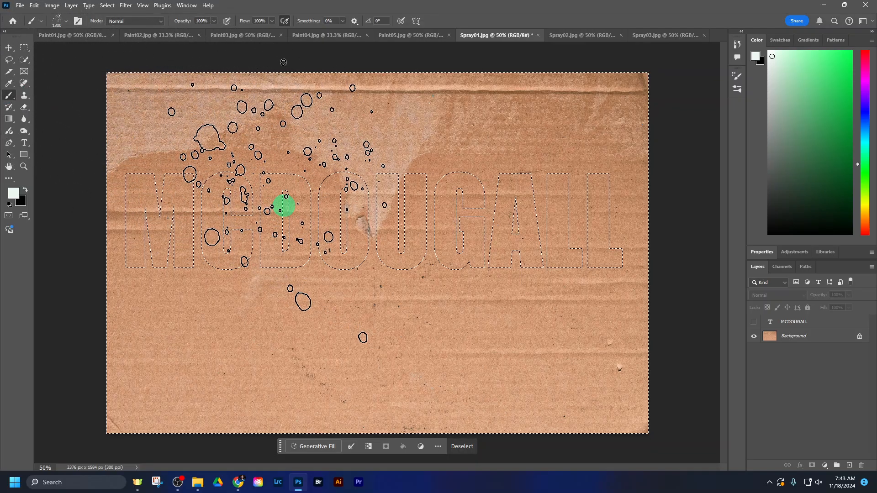
left_click(78, 22)
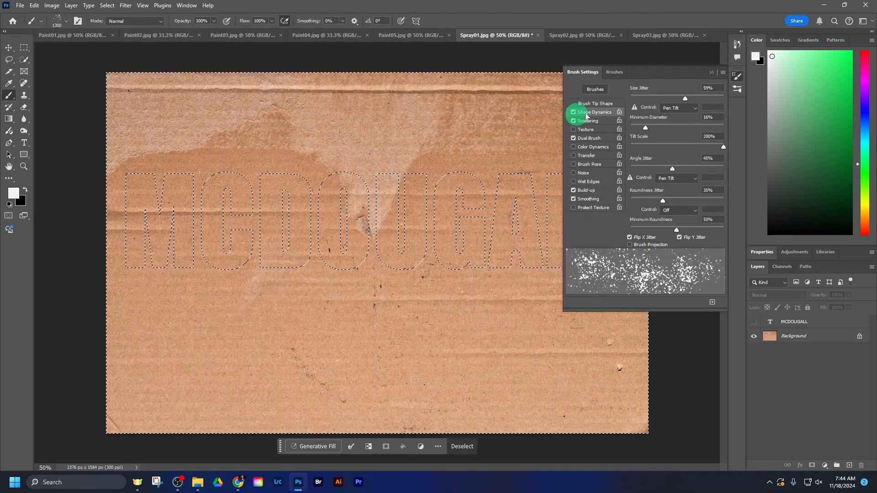
left_click(616, 74)
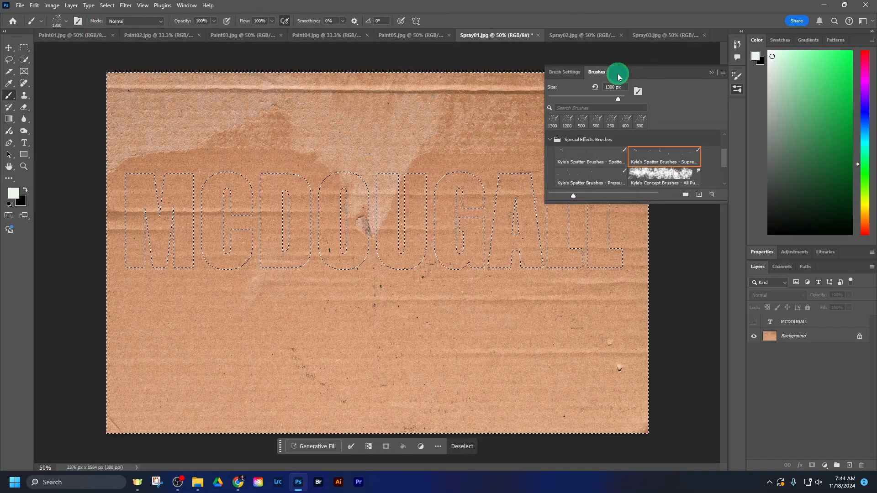
left_click(550, 140)
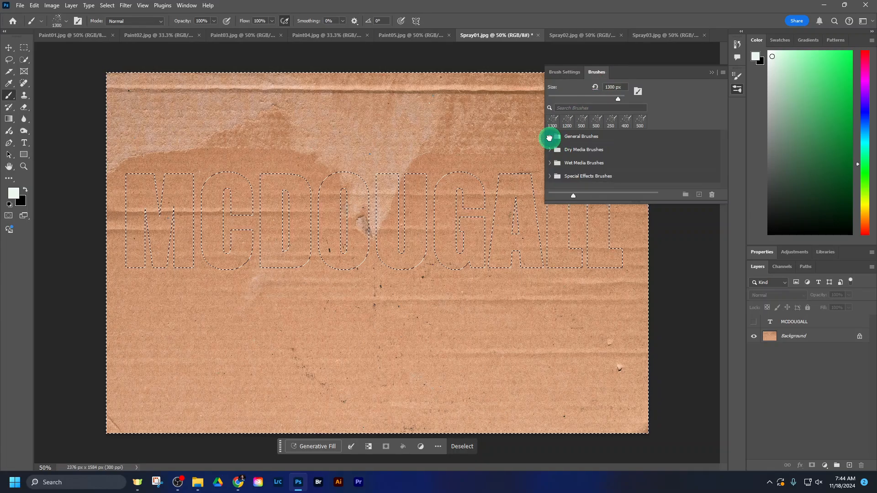
left_click(550, 137)
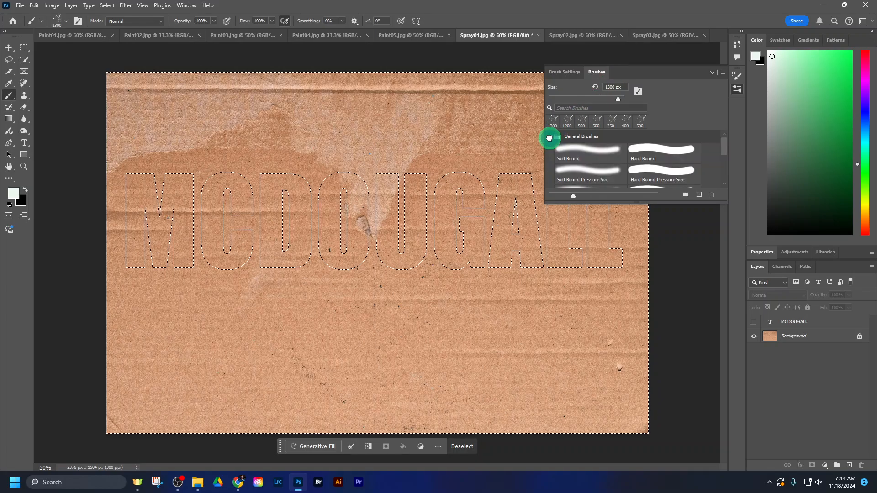
left_click(584, 155)
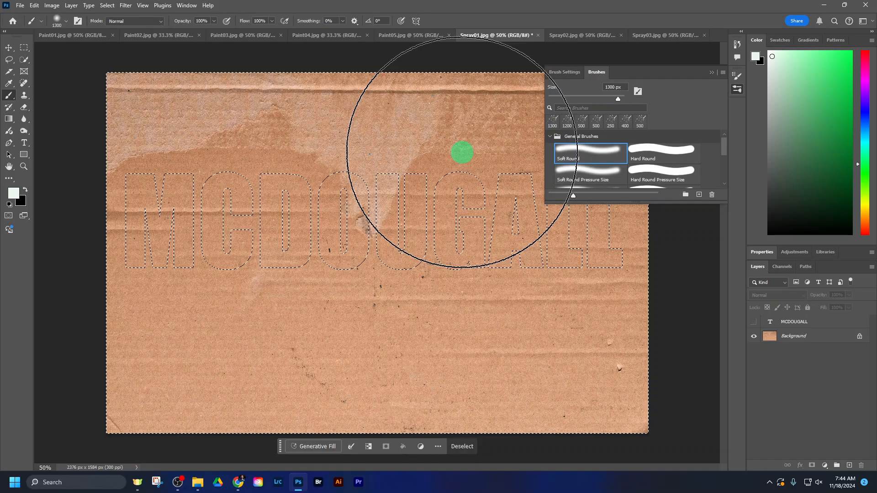
Reduce the soft brush's size to 250 px and check its hardness setting
key("bracketleft")
key("bracketleft")
key("bracketleft")
key("bracketleft")
key("bracketleft")
key("bracketleft")
key("bracketleft")
key("bracketleft")
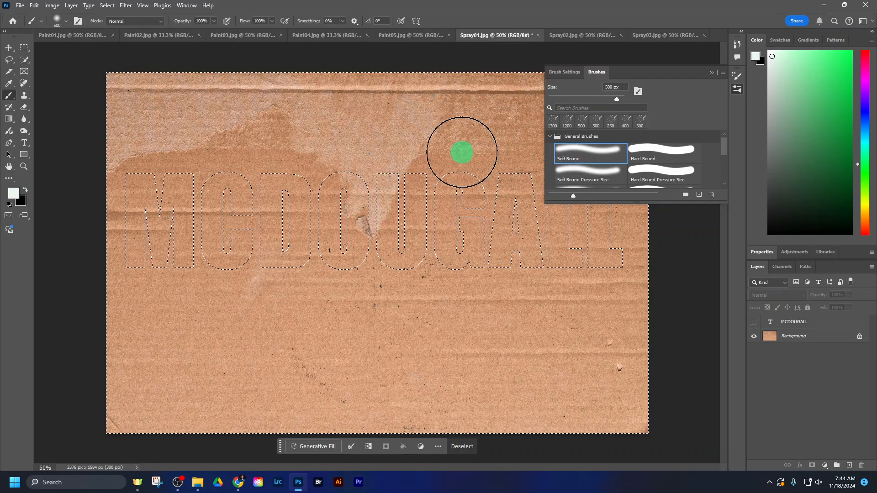
key("bracketleft")
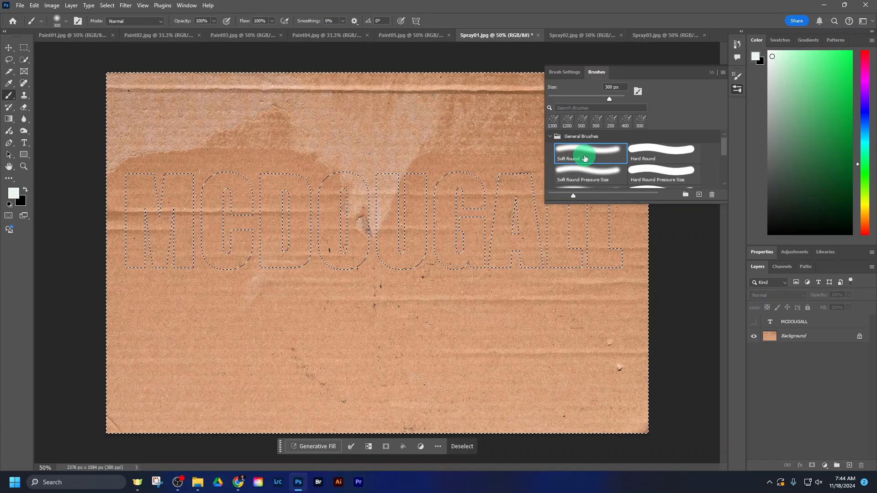
left_click(65, 21)
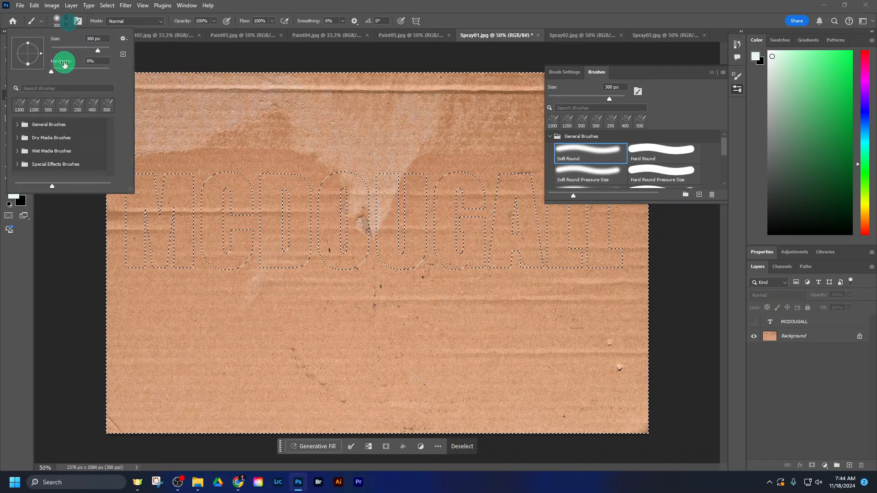
left_click(258, 11)
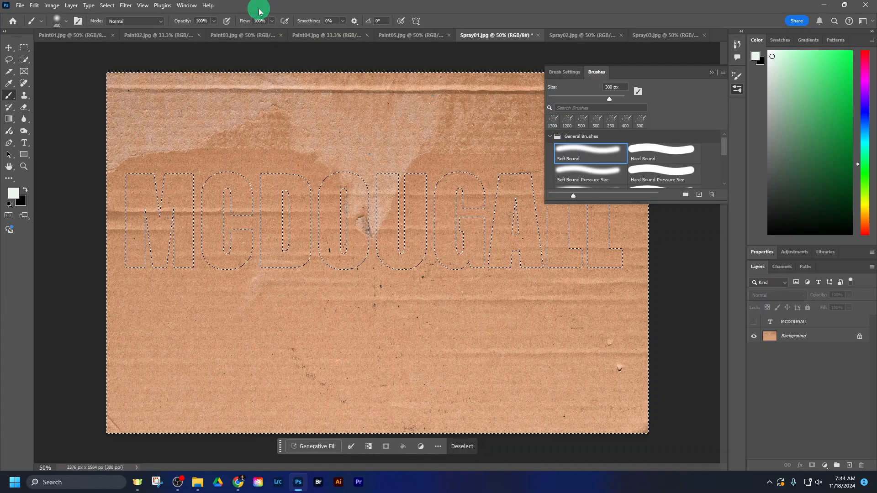
left_click(710, 74)
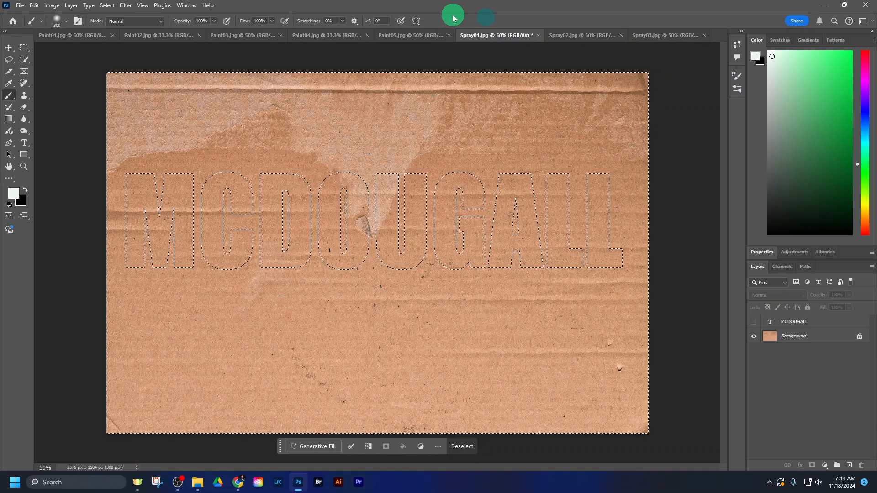
key("bracketleft")
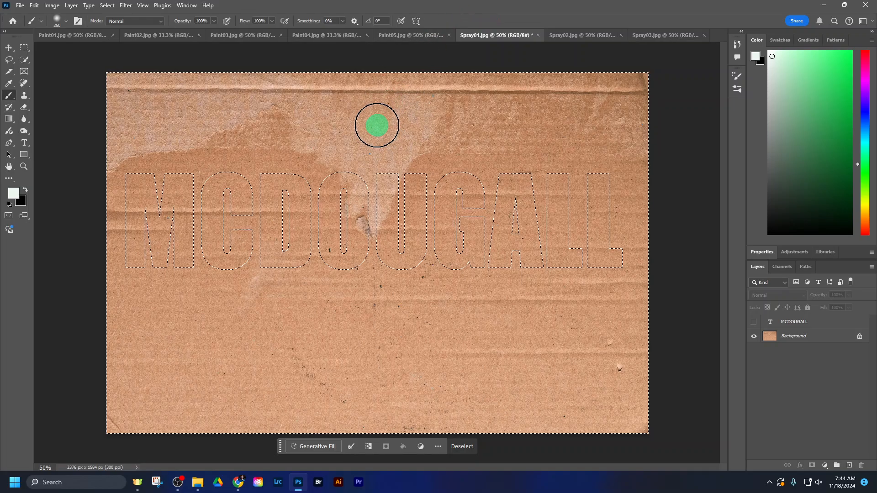
Set the foreground color to a dark violet and return to the Brush tool
left_click(14, 196)
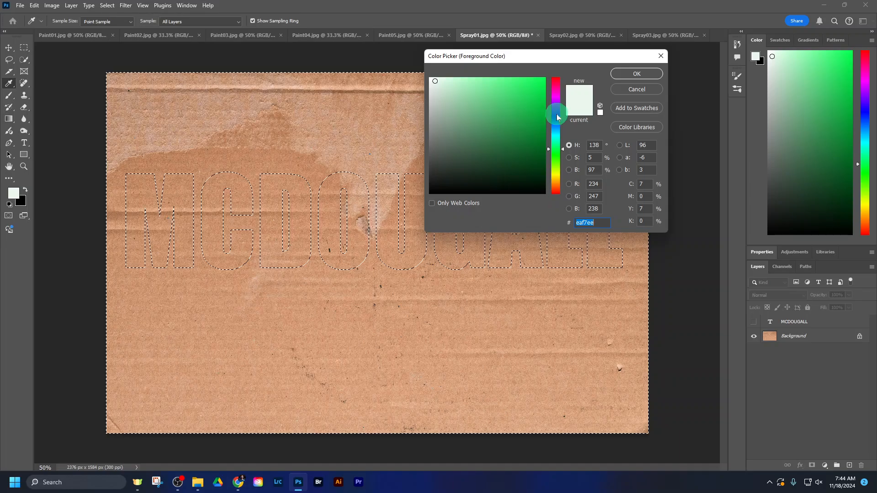
left_click(559, 112)
left_click_drag(485, 86, 515, 123)
left_click(630, 75)
key("b")
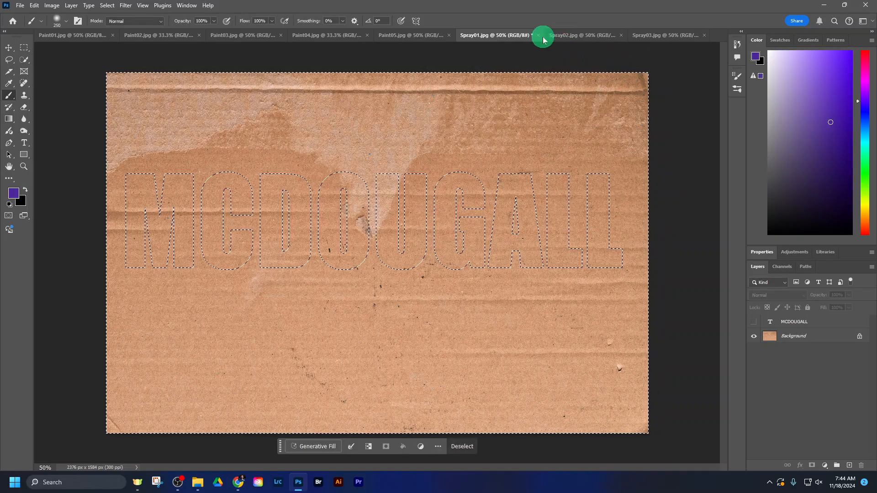
Set the brush opacity to 75% and enable airbrush-style build-up
left_click(214, 21)
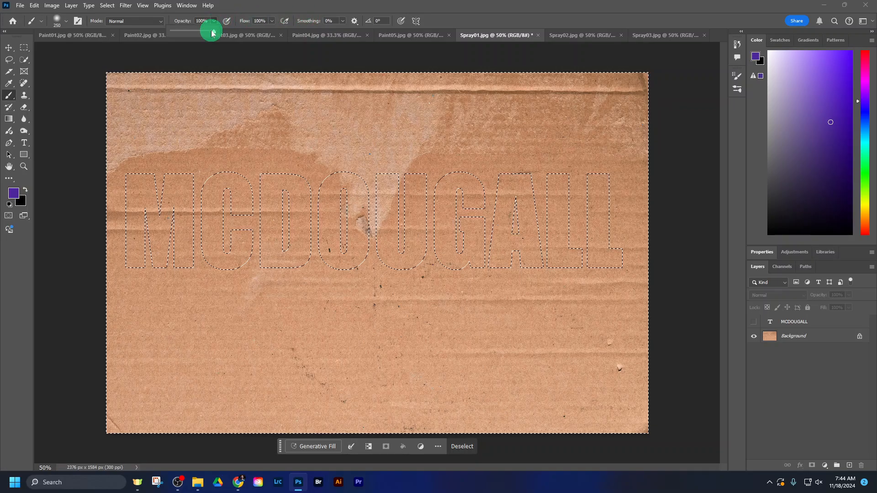
left_click_drag(212, 32, 203, 33)
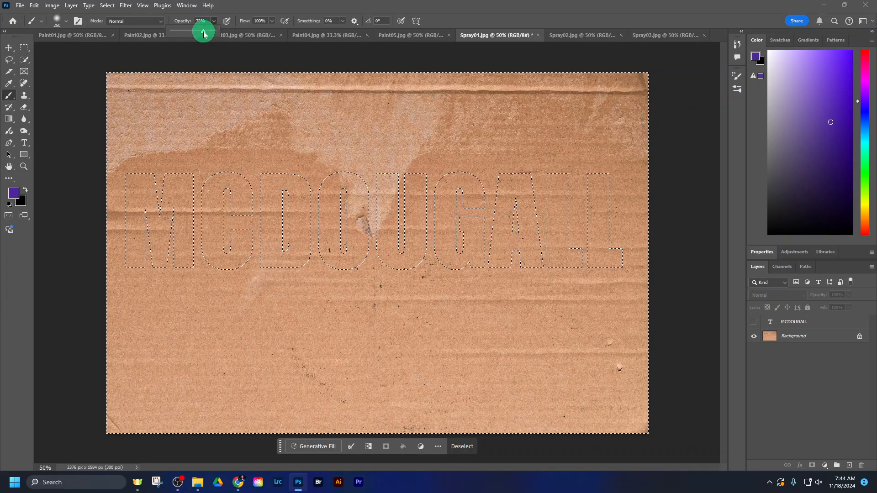
left_click(251, 7)
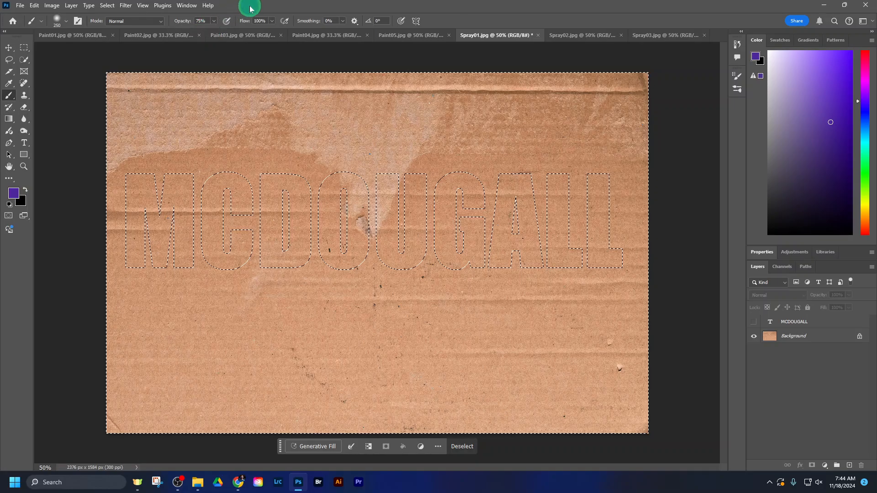
left_click(283, 22)
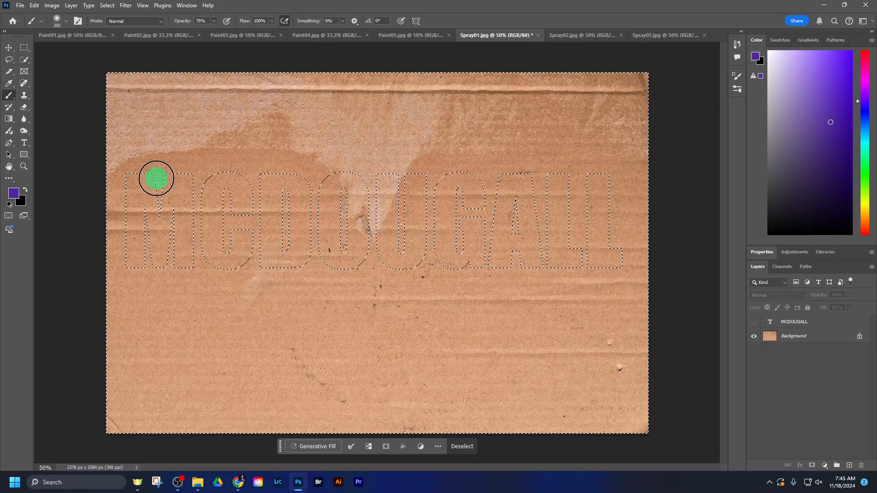
Add a new layer, spray violet around and between all the letters with the 200 px soft brush, and toggle the layer's visibility to compare
key("ctrl+shift+alt+n")
left_click_drag(154, 177, 124, 211)
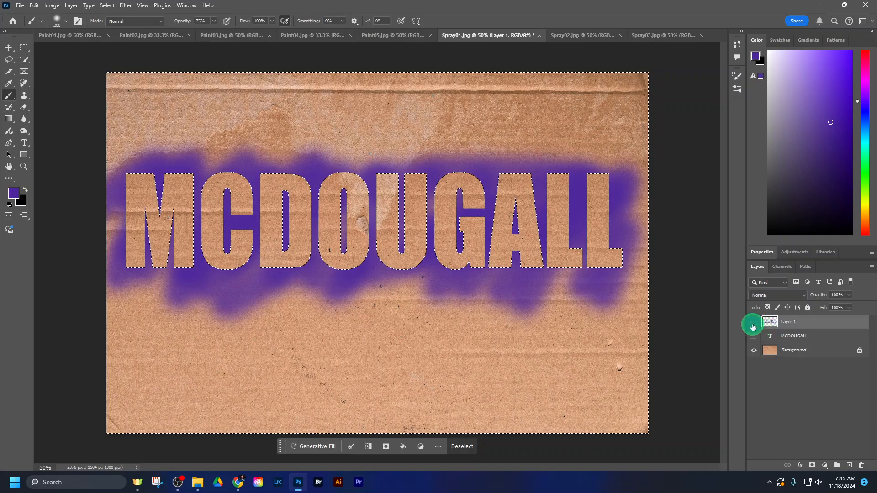
left_click(753, 325)
left_click(753, 325)
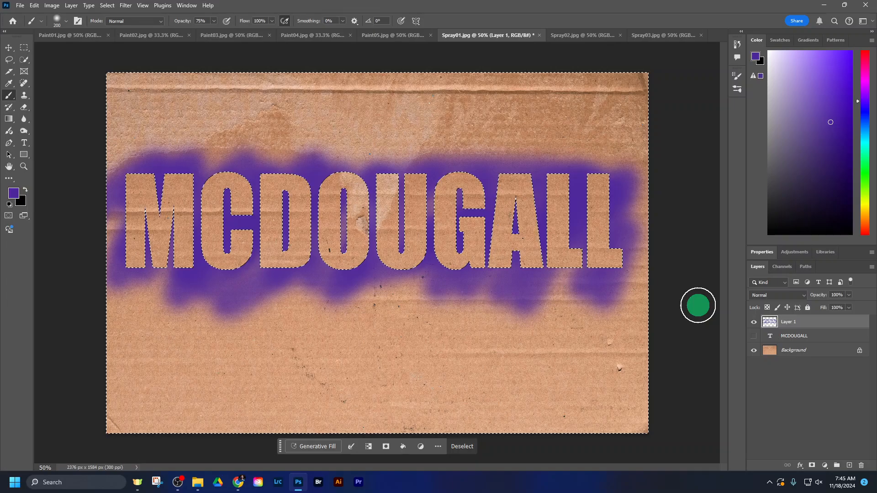
Remove the selection around the letters, and try a brush stroke across the fourth letter before undoing it
left_click(112, 6)
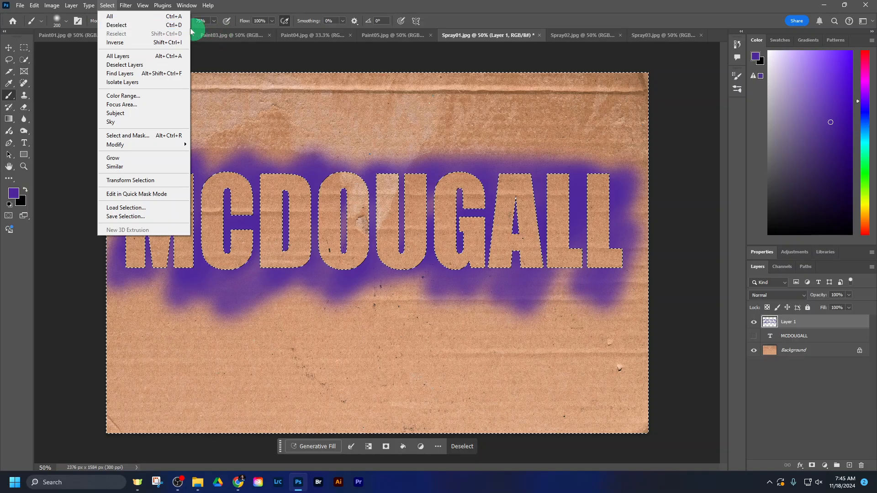
left_click(234, 8)
left_click(352, 108)
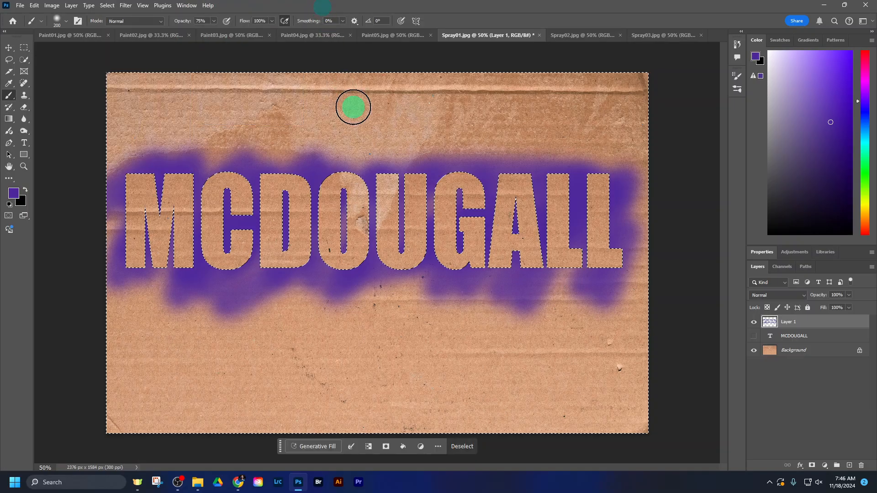
key("ctrl+d")
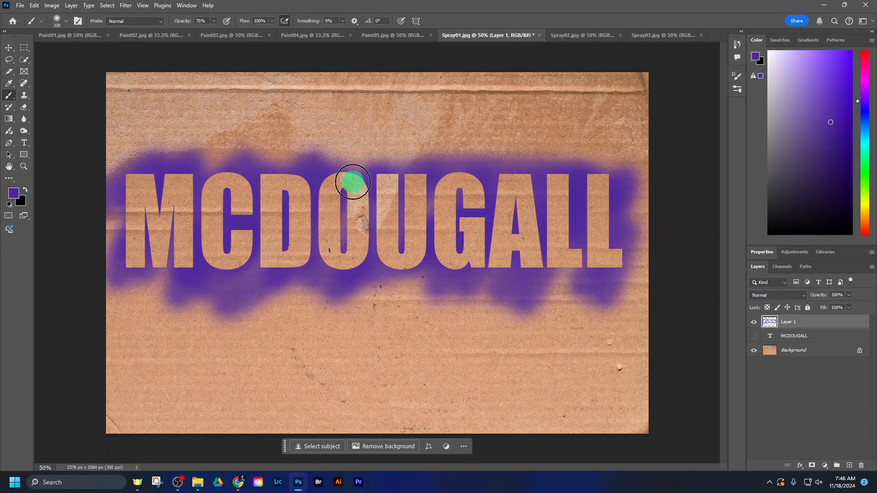
mouse_move(359, 179)
left_mouse_down()
mouse_move(321, 237)
mouse_move(362, 183)
mouse_move(364, 209)
left_mouse_up()
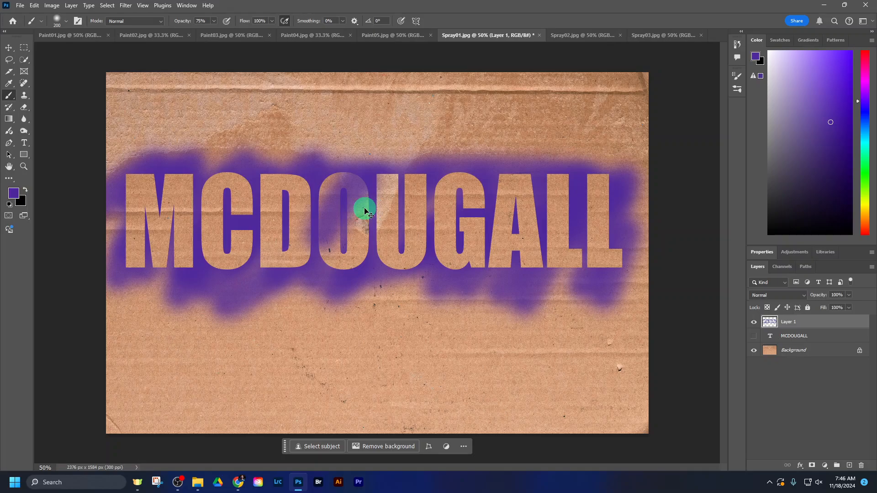
key("ctrl+z")
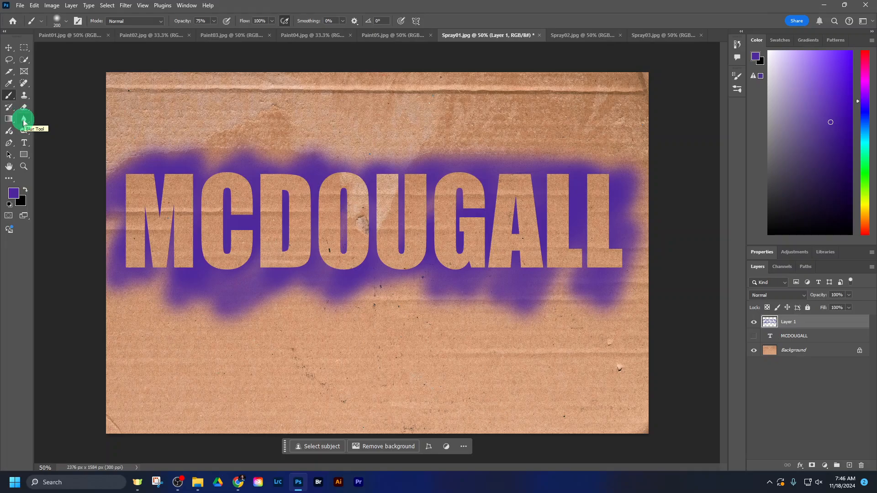
Activate the Smudge tool and set its strength to 16%
left_click(23, 121)
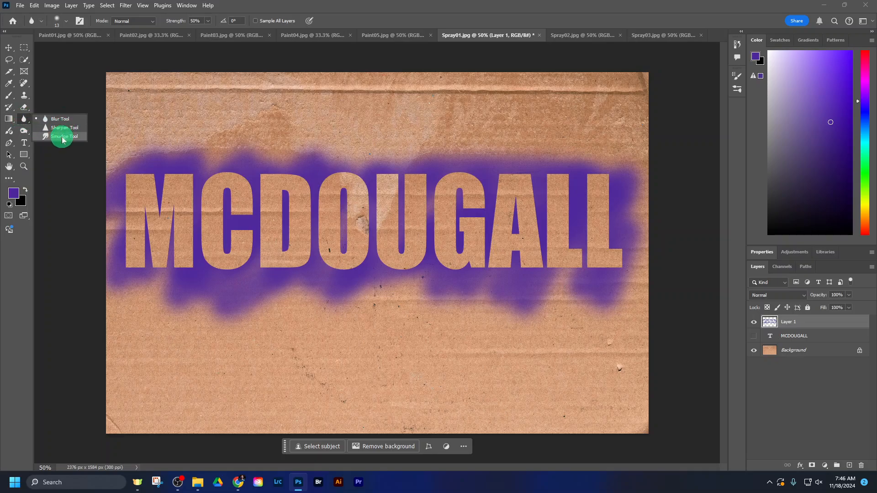
left_click(62, 136)
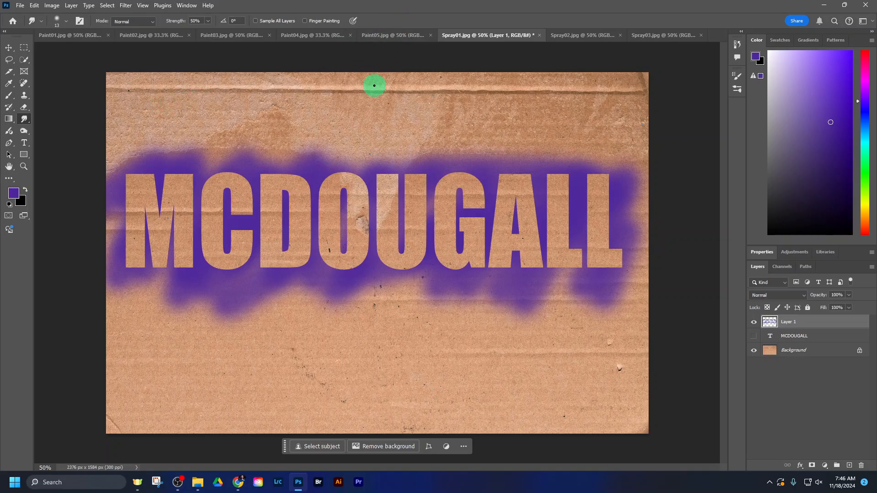
left_click(208, 22)
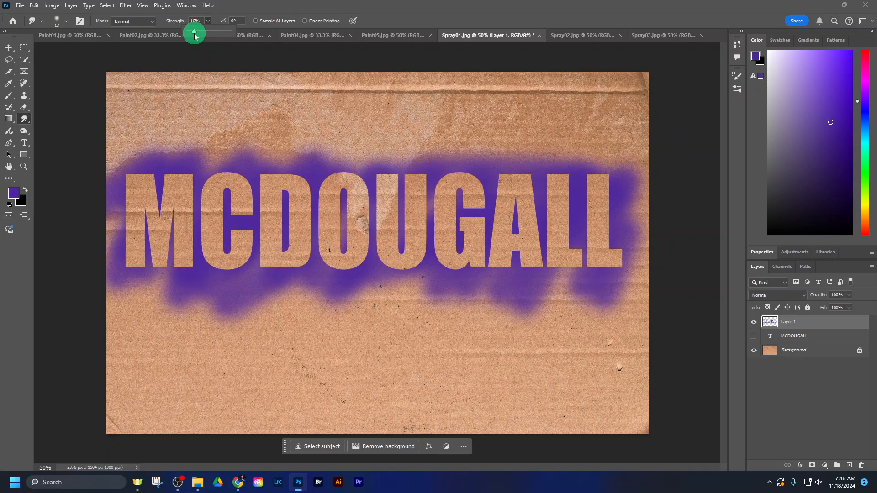
left_click(241, 11)
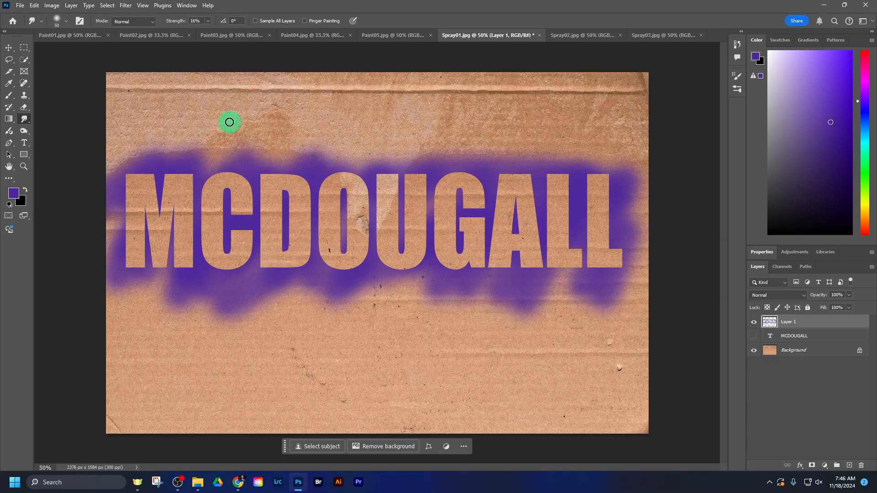
Smudge the violet paint along the upper edges of the first letter with a 60 px brush
scroll(152, 249, "up", 2)
scroll(153, 249, "up", 4)
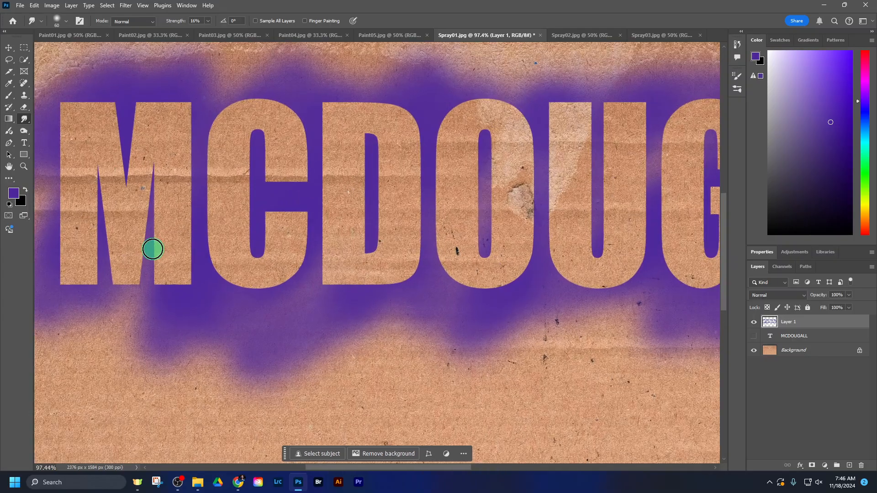
left_click_drag(145, 203, 256, 235)
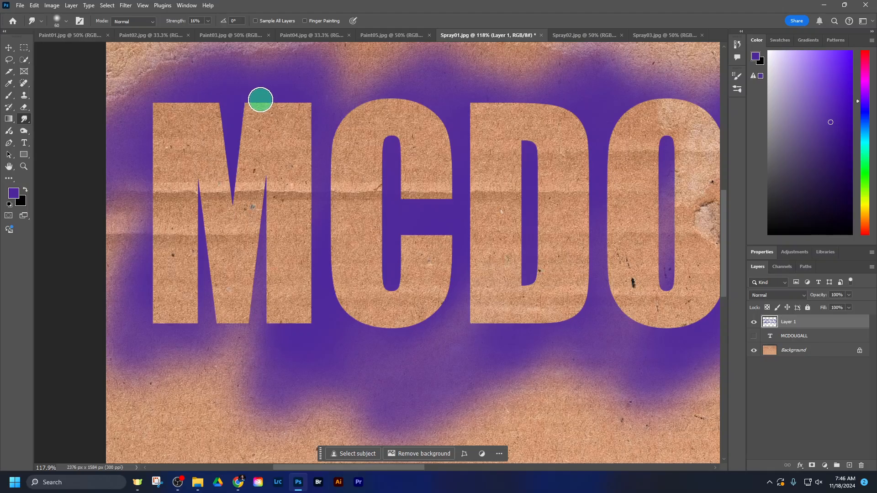
mouse_move(264, 100)
left_mouse_down()
mouse_move(288, 108)
mouse_move(290, 120)
mouse_move(306, 111)
mouse_move(303, 121)
mouse_move(307, 95)
mouse_move(304, 125)
left_mouse_up()
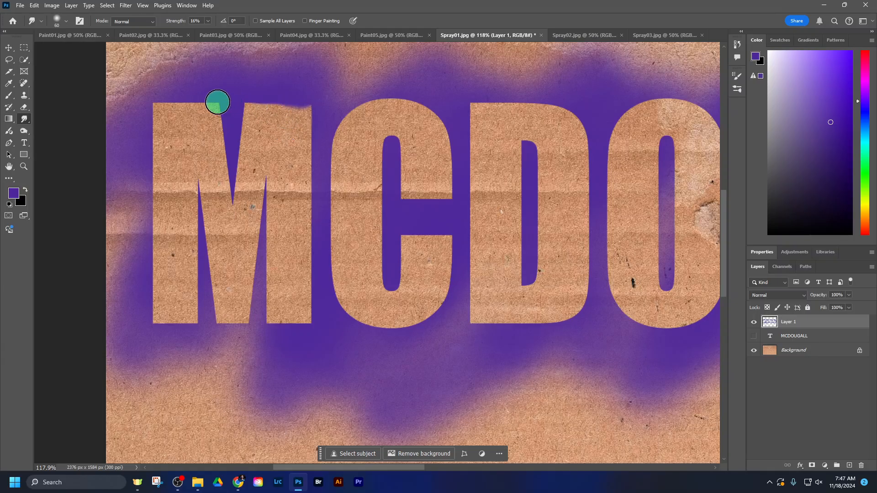
mouse_move(217, 102)
left_mouse_down()
mouse_move(190, 100)
mouse_move(168, 114)
left_mouse_up()
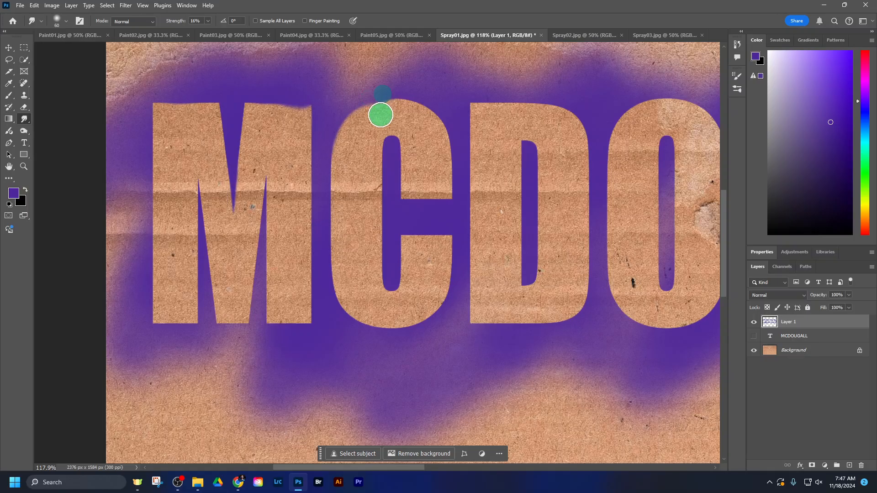
Smudge the violet paint along the second letter's upper curve and the upper edge of its lower arm
mouse_move(374, 99)
left_mouse_down()
mouse_move(421, 102)
mouse_move(430, 132)
mouse_move(433, 108)
mouse_move(437, 148)
left_mouse_up()
left_click_drag(438, 115, 436, 141)
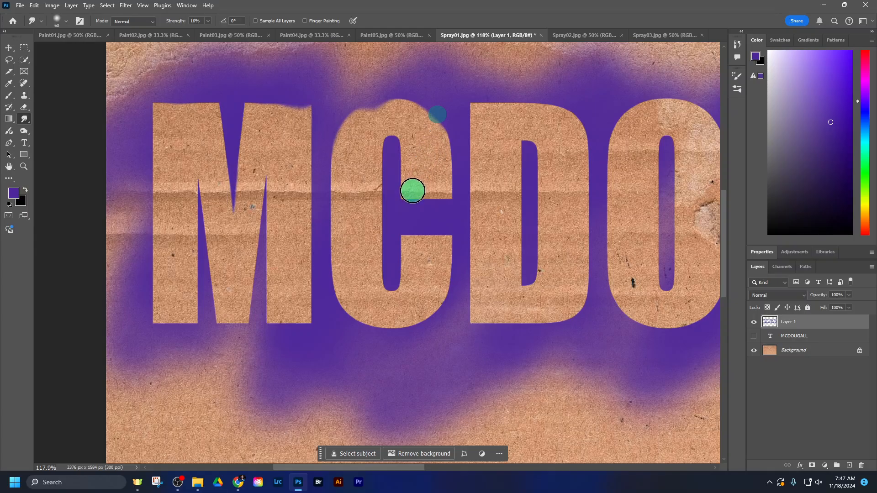
mouse_move(397, 234)
left_mouse_down()
mouse_move(409, 254)
mouse_move(411, 227)
mouse_move(415, 249)
mouse_move(447, 254)
left_mouse_up()
Smudge the openings' lower ends in the third and fourth letters and the first letter's lower edge, reducing the brush to 40 px
mouse_move(523, 273)
left_mouse_down()
mouse_move(516, 316)
mouse_move(516, 280)
left_mouse_up()
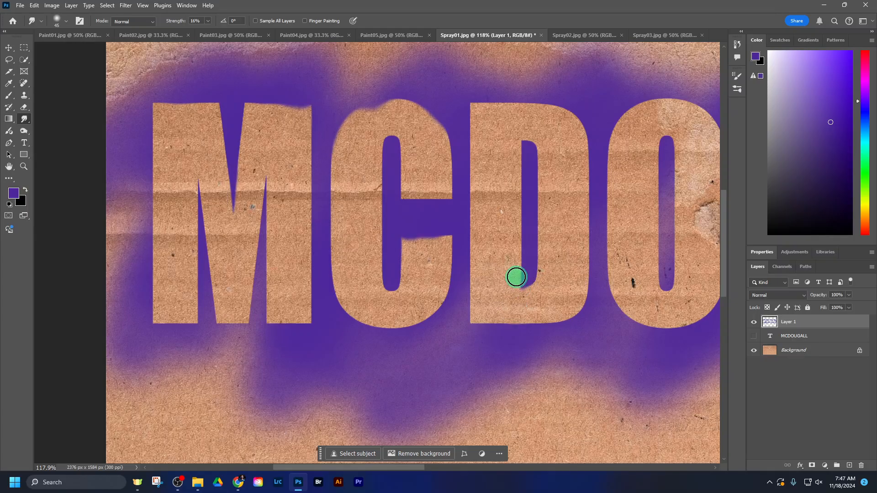
key("bracketleft")
mouse_move(662, 287)
left_mouse_down()
mouse_move(661, 317)
mouse_move(661, 292)
left_mouse_up()
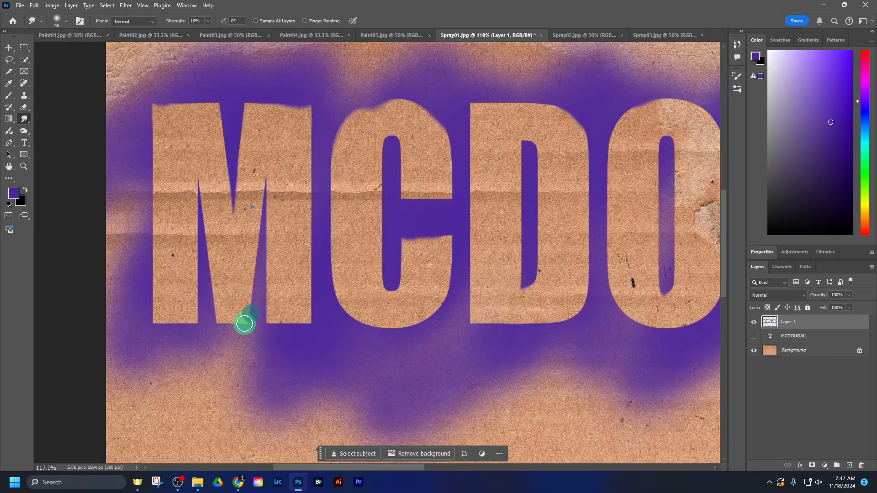
left_click_drag(244, 323, 244, 324)
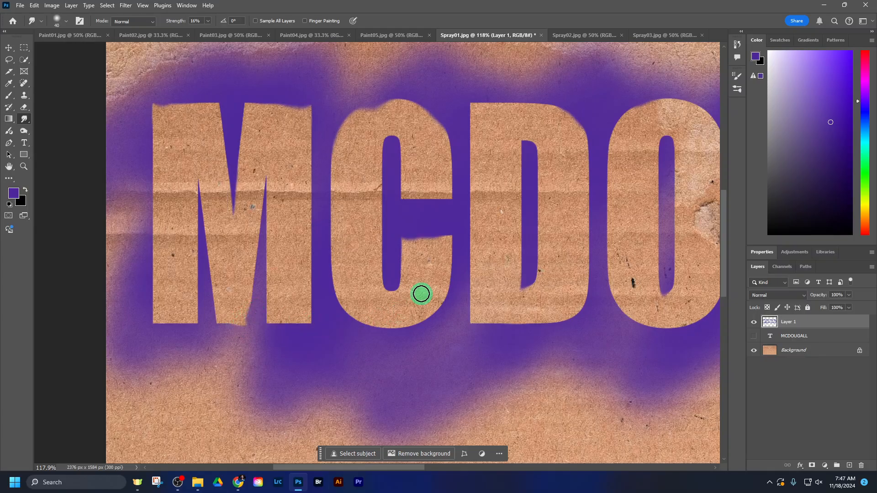
Smudge the paint at the fifth letter's top edges and inner gap, and around the sixth letter's crossbar and inner opening
left_click_drag(426, 294, 309, 320)
left_click_drag(426, 298, 322, 300)
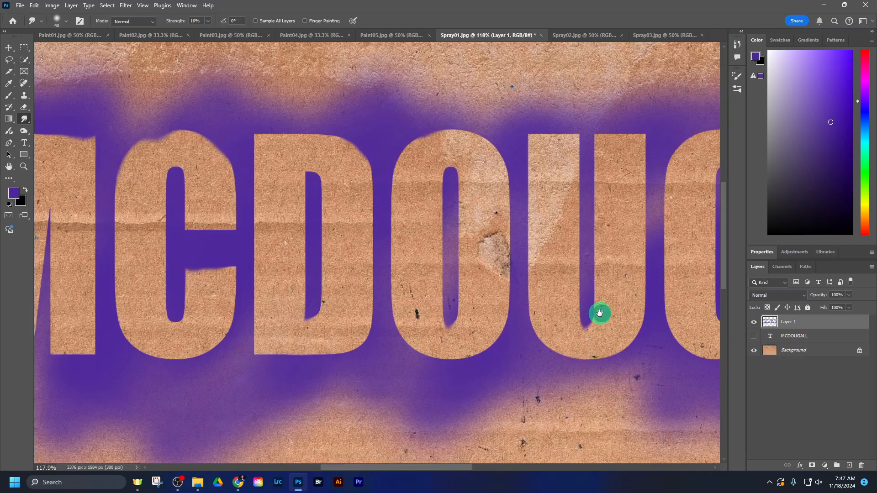
left_click_drag(600, 313, 499, 319)
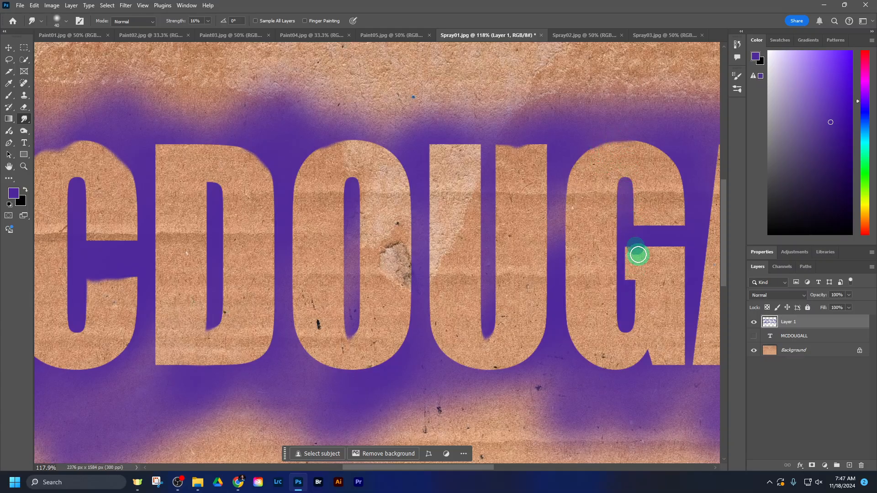
left_click_drag(649, 241, 674, 255)
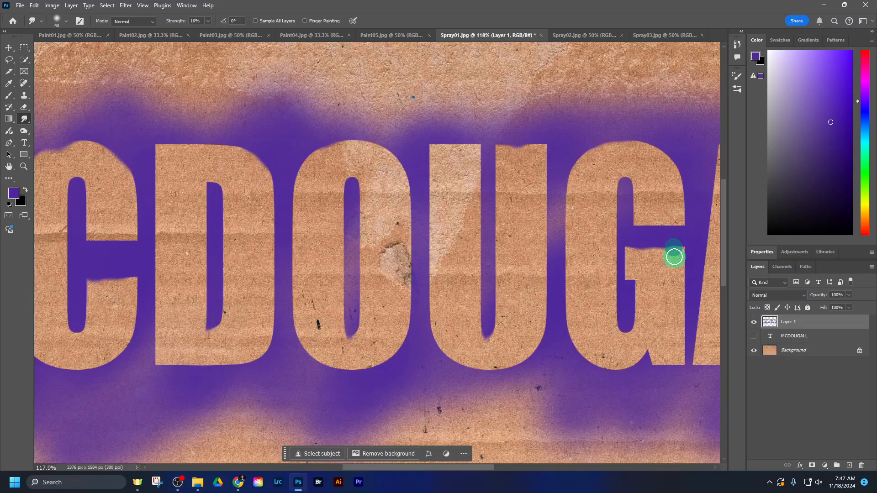
left_click_drag(622, 323, 622, 333)
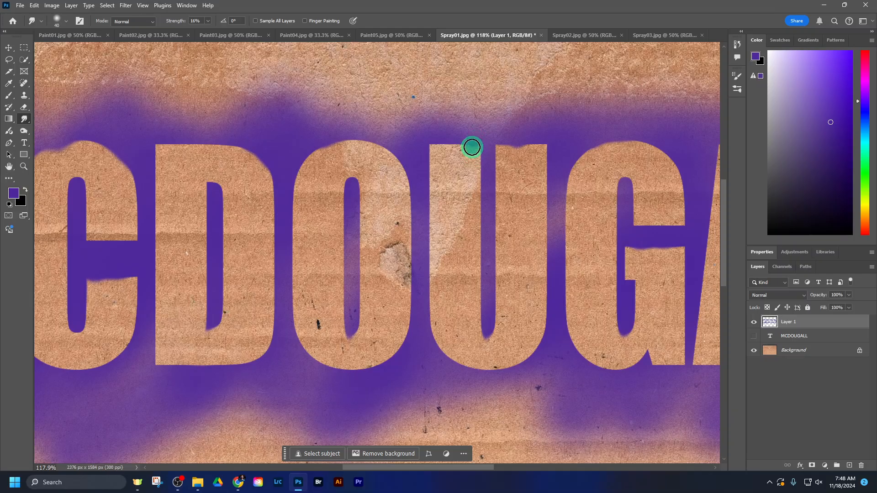
left_click_drag(472, 147, 475, 163)
Smudge the paint on the upper and inner edges of the last three letters, and deselect the paint layer
mouse_move(555, 198)
left_mouse_down()
mouse_move(392, 223)
mouse_move(209, 202)
left_mouse_up()
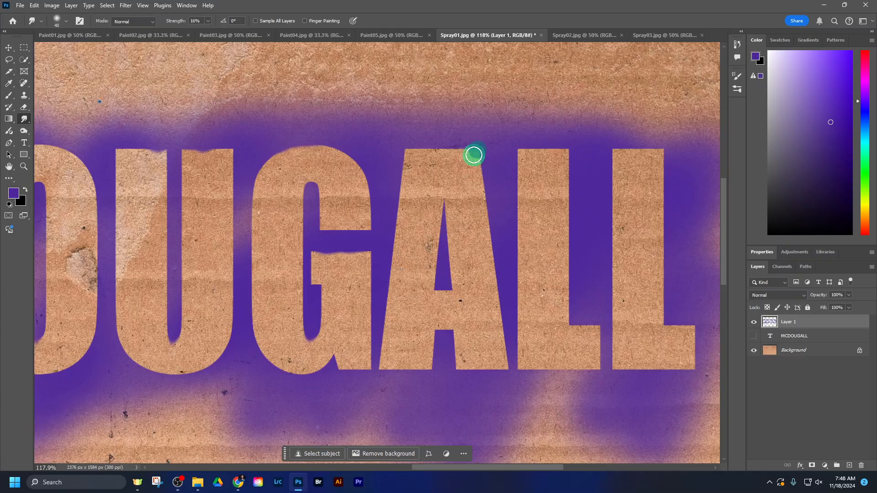
left_click_drag(473, 142, 473, 170)
left_click_drag(443, 288, 439, 316)
mouse_move(573, 323)
left_mouse_down()
mouse_move(567, 352)
mouse_move(571, 329)
left_mouse_up()
left_click_drag(668, 322, 664, 340)
left_click_drag(617, 146, 617, 169)
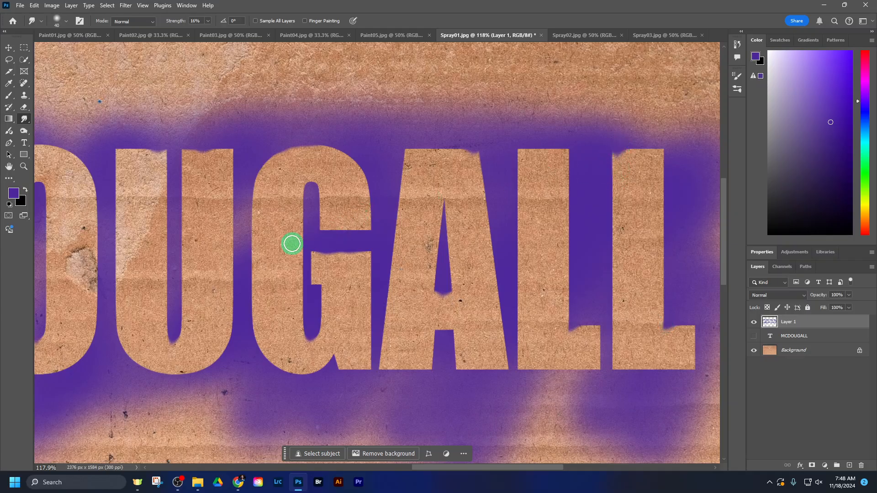
scroll(283, 246, "up", 3)
scroll(283, 246, "down", 6)
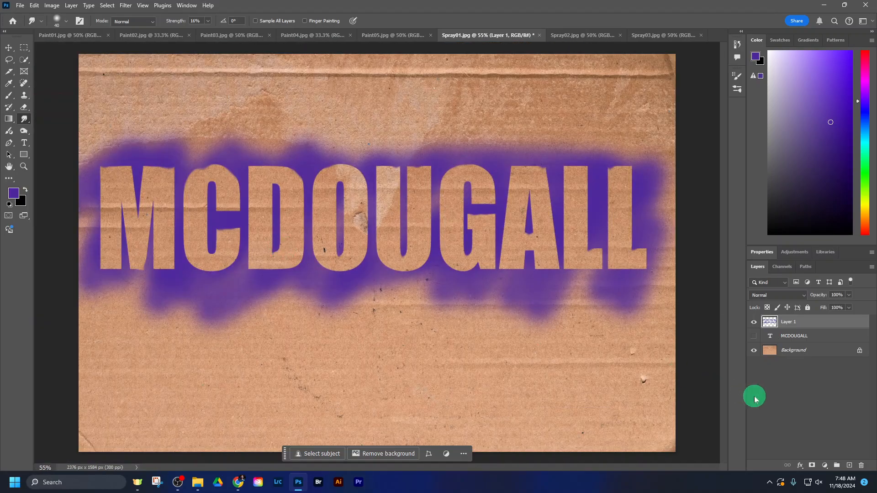
left_click(780, 397)
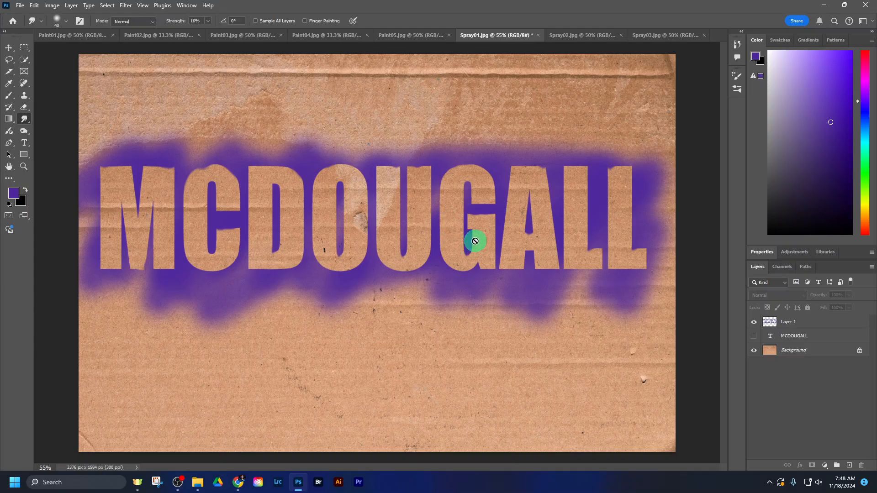
Compare the finished Spray01 stencil with the untouched Spray02 and Spray03 images
left_click(574, 40)
left_click(643, 37)
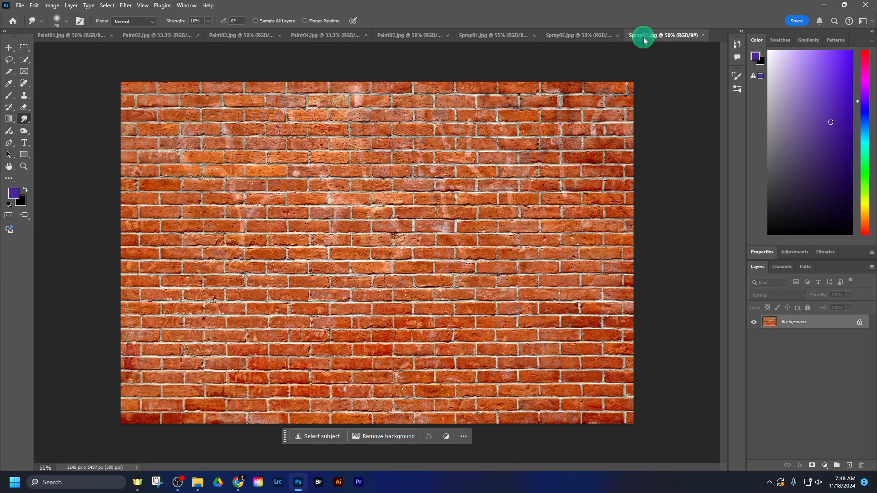
left_click(571, 37)
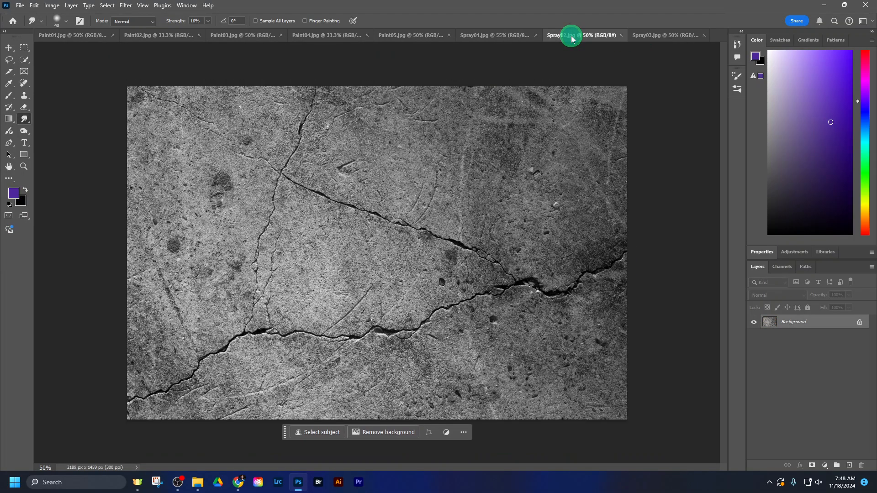
left_click(649, 37)
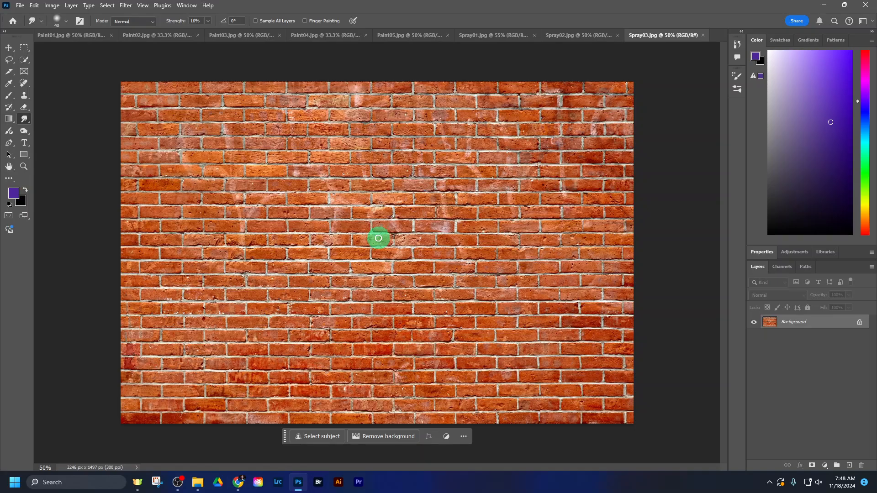
left_click(482, 36)
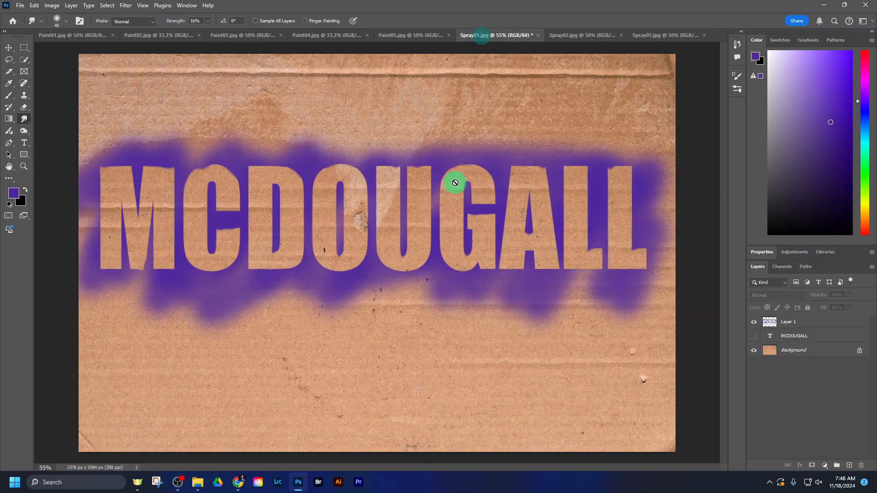
left_click(584, 36)
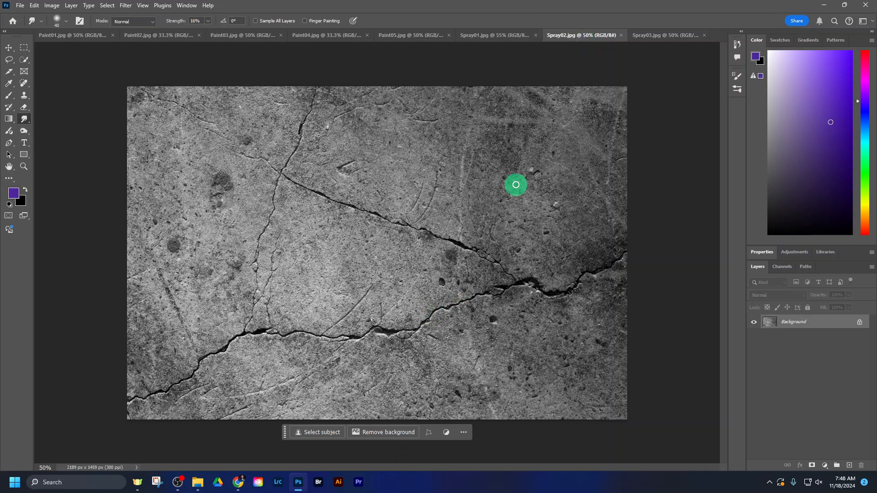
left_click(659, 37)
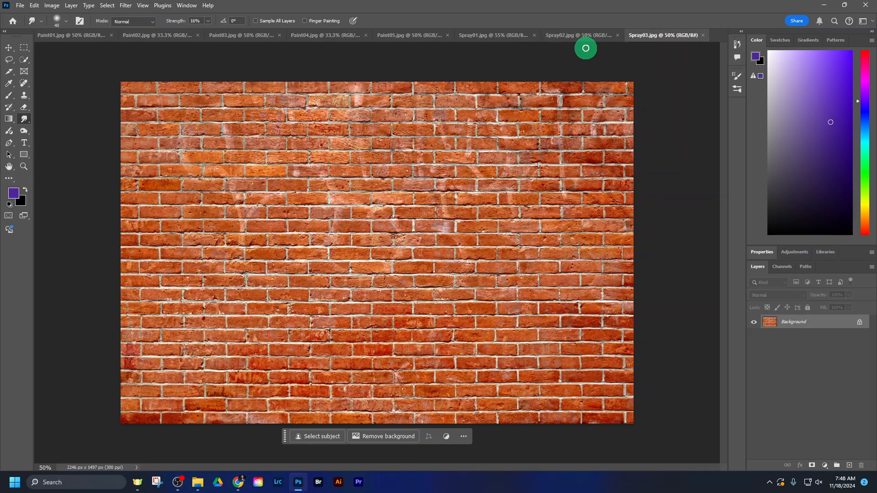
left_click(587, 40)
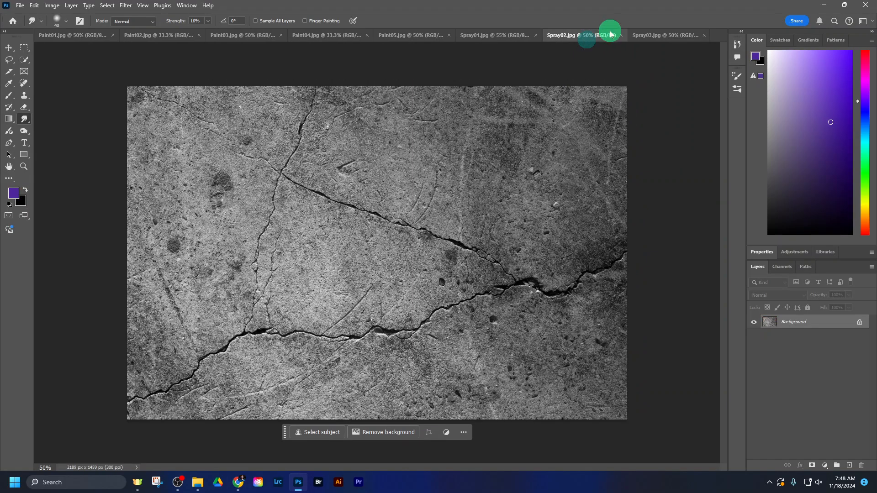
left_click(647, 35)
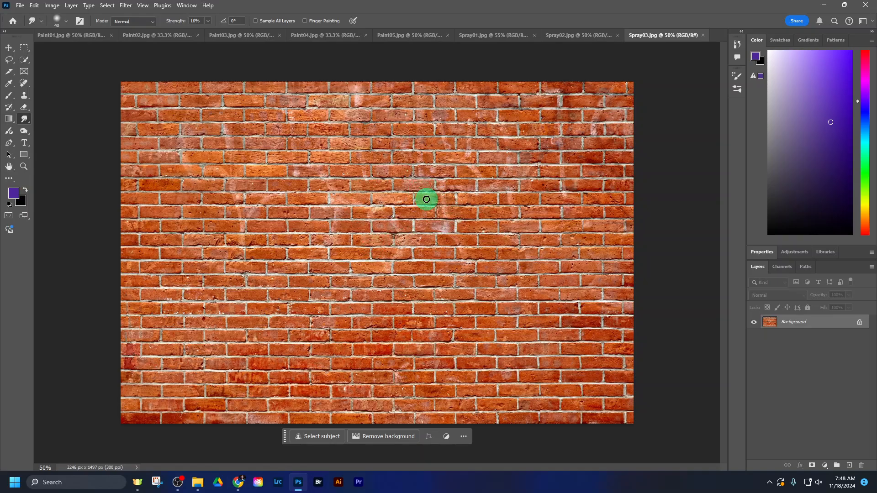
left_click(579, 38)
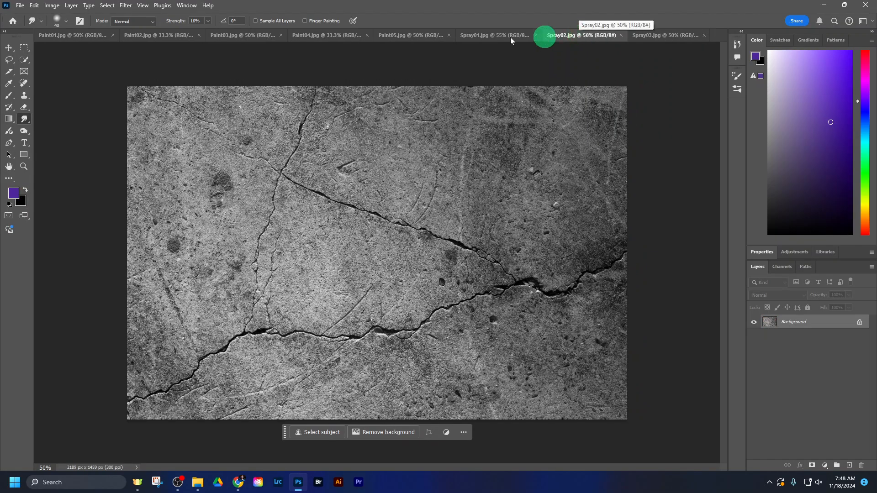
Review the Paint01 to Paint05 and Spray documents, and switch to the U520: Paint Effects assignment in Chrome
left_click(70, 37)
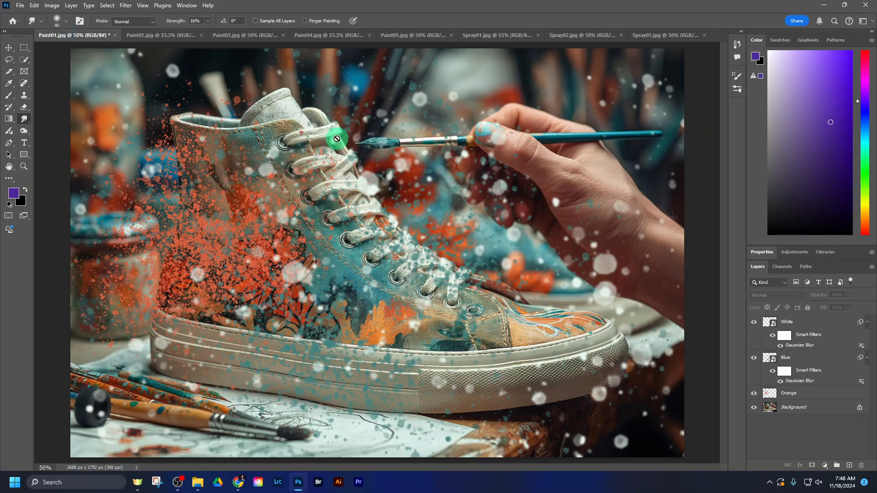
left_click(166, 34)
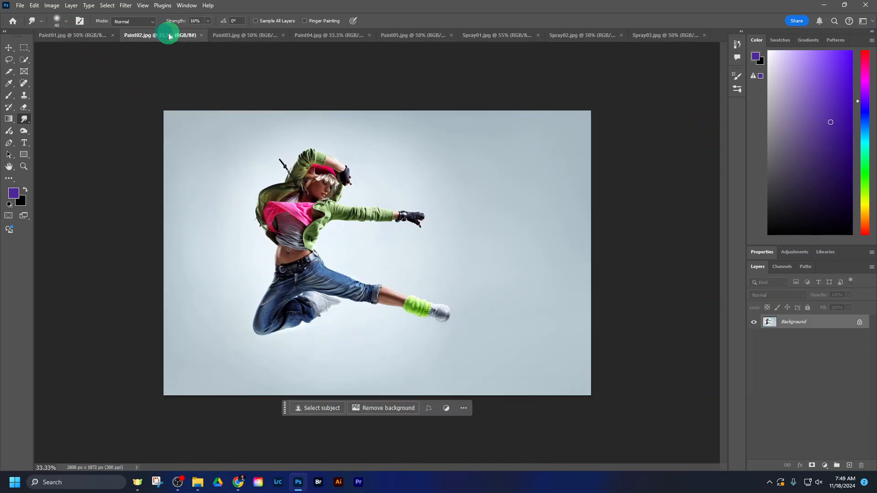
left_click(223, 35)
left_click(298, 40)
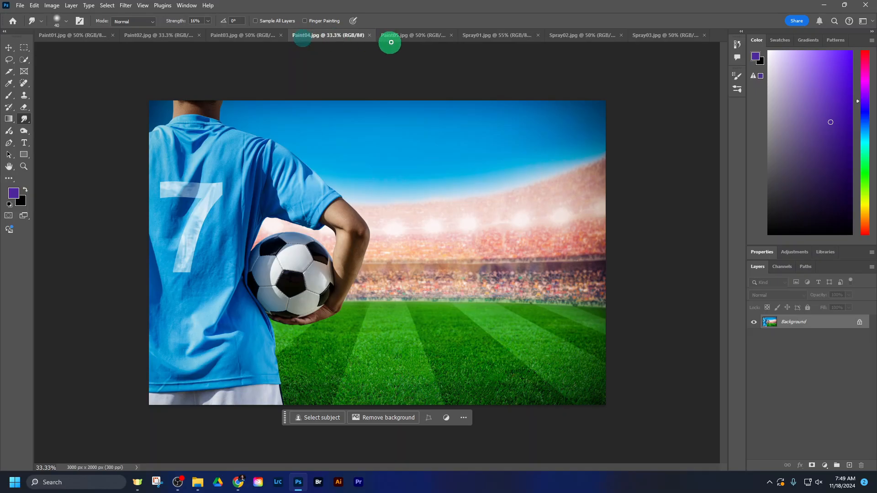
left_click(390, 39)
left_click(499, 40)
left_click(577, 34)
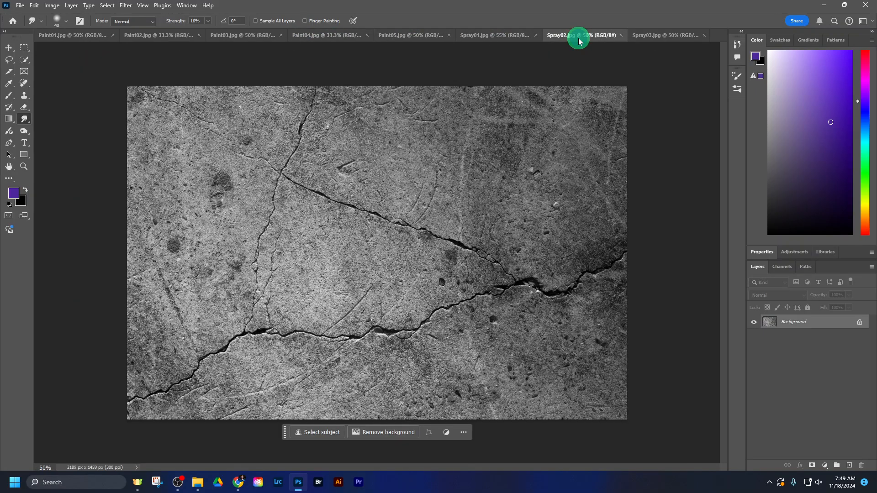
left_click(237, 487)
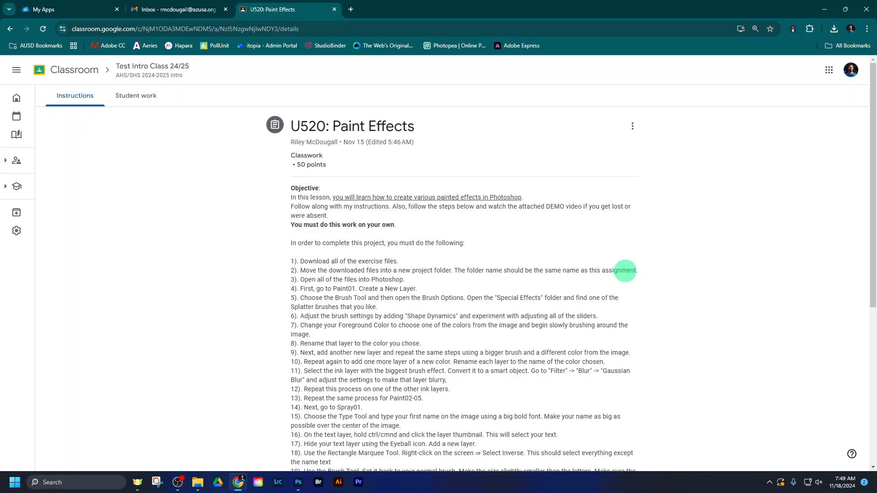